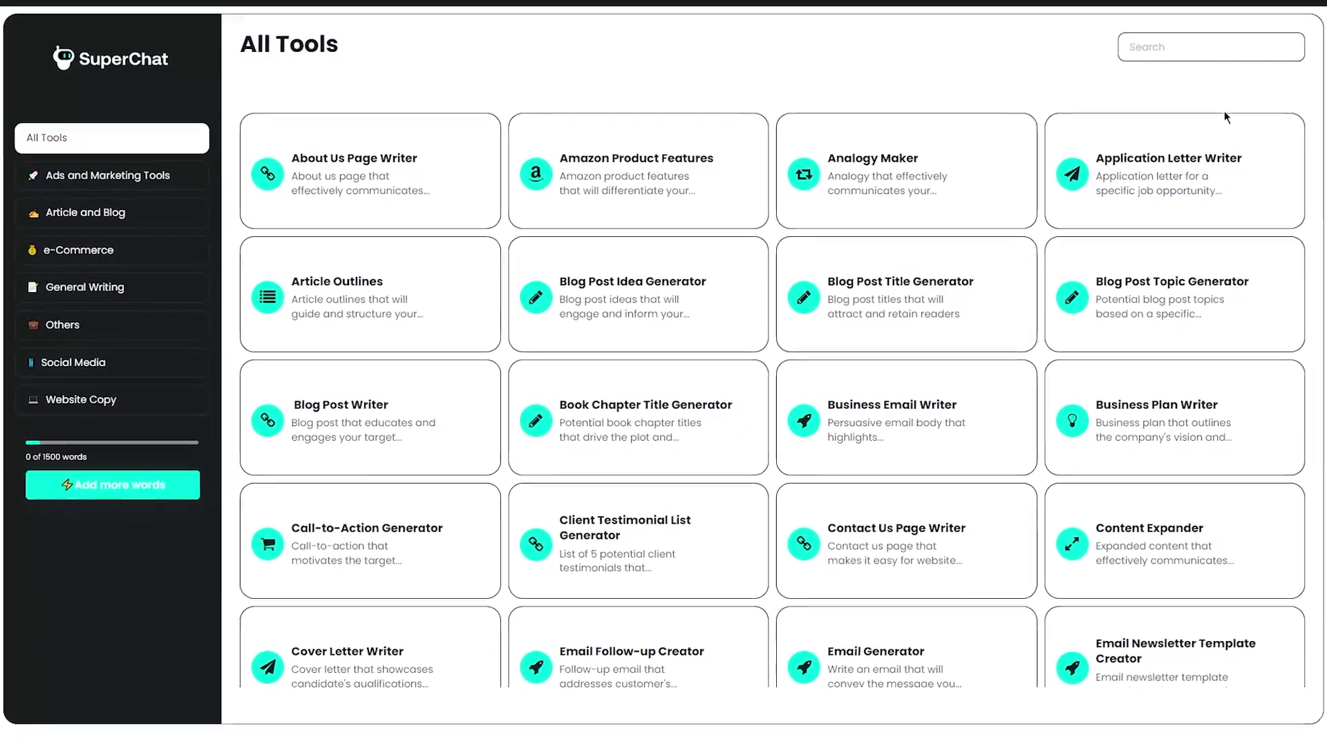
Browse the full list of AI writing tools down to the LinkedIn and product writers
scroll(1006, 285, down, 2)
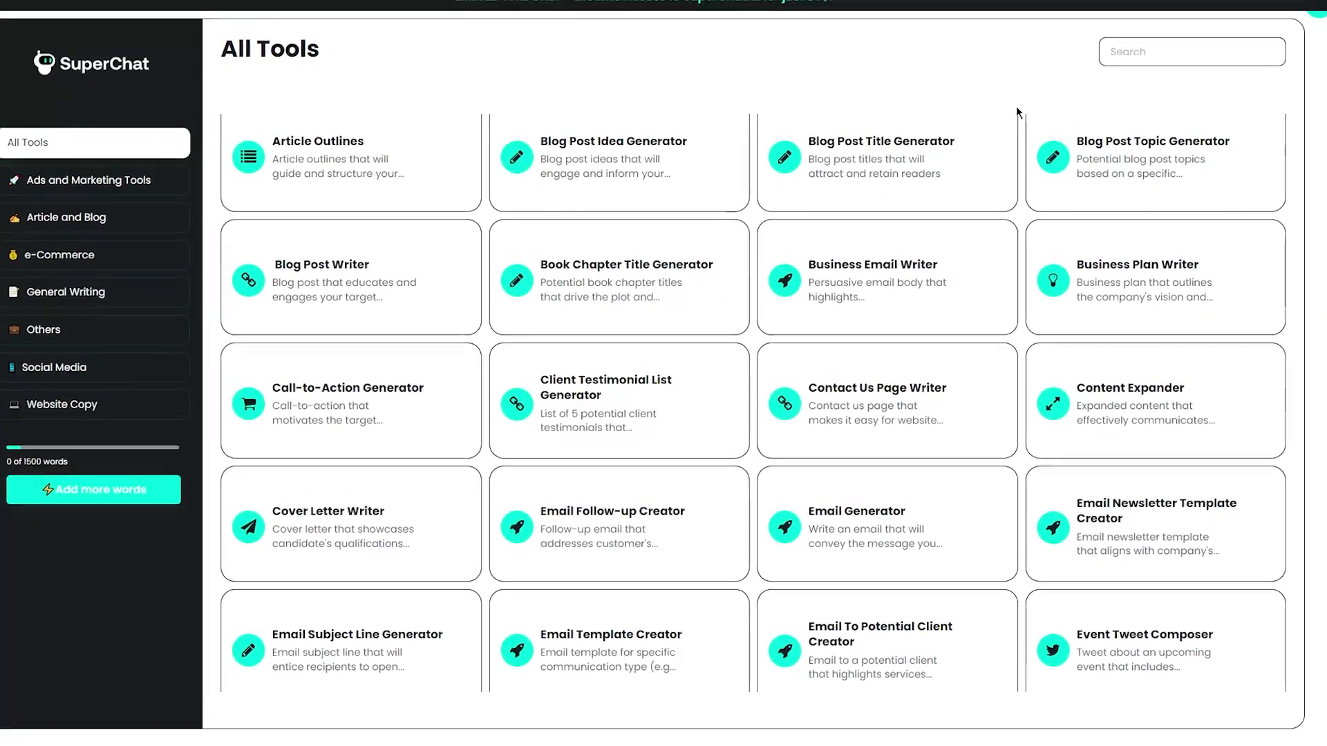
scroll(684, 256, down, 1)
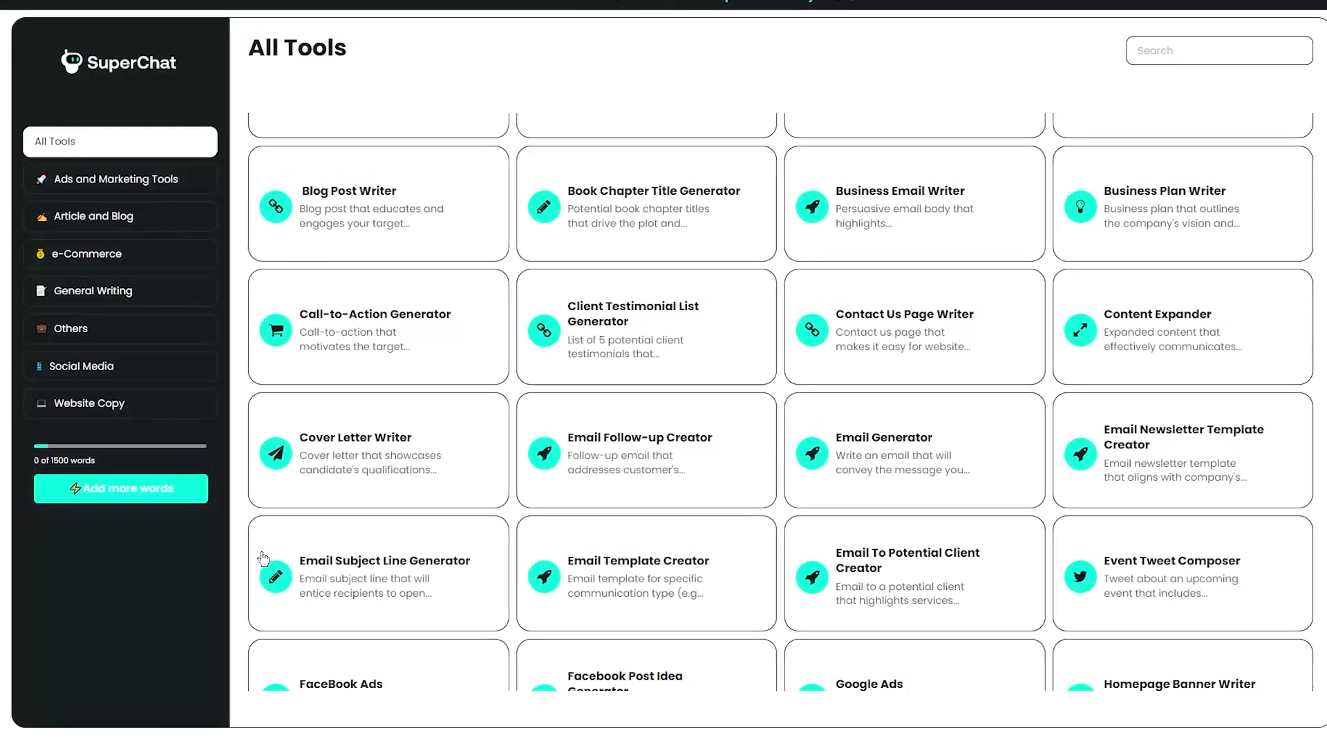
scroll(262, 561, down, 1)
scroll(254, 570, down, 3)
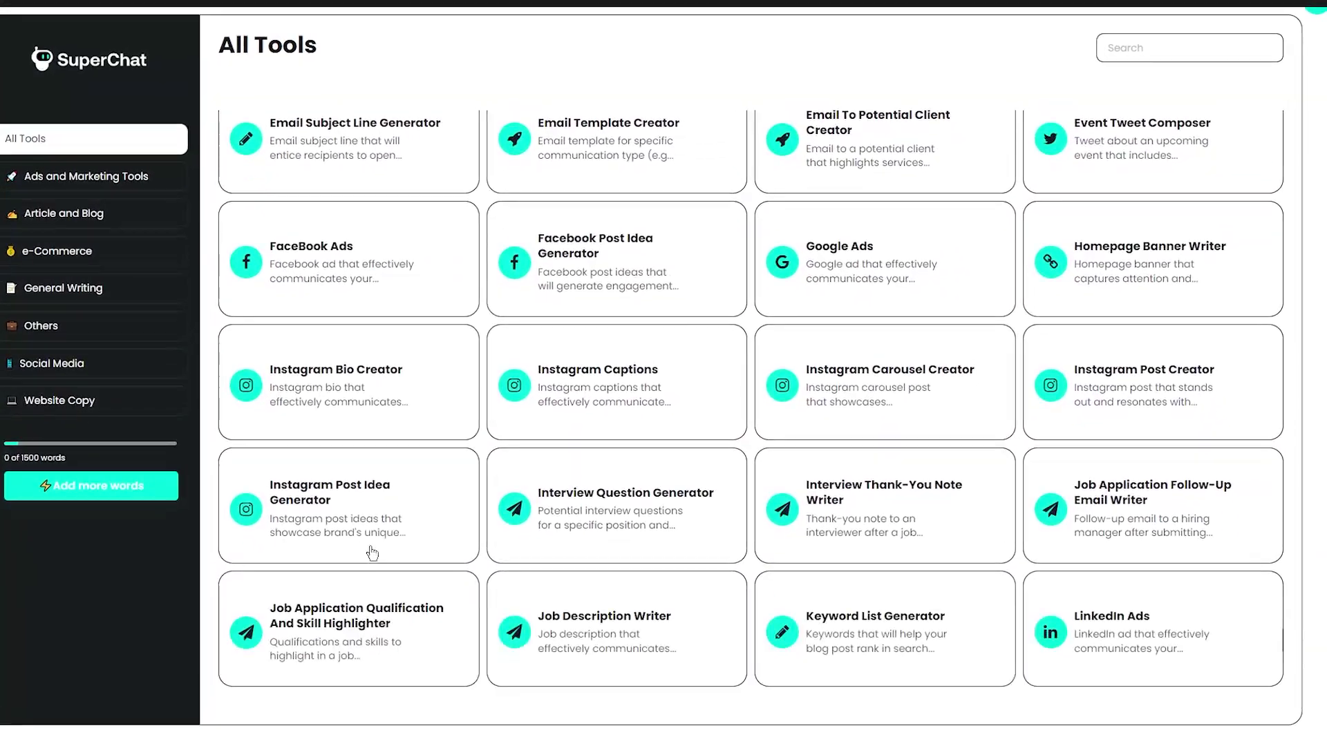
scroll(943, 549, down, 3)
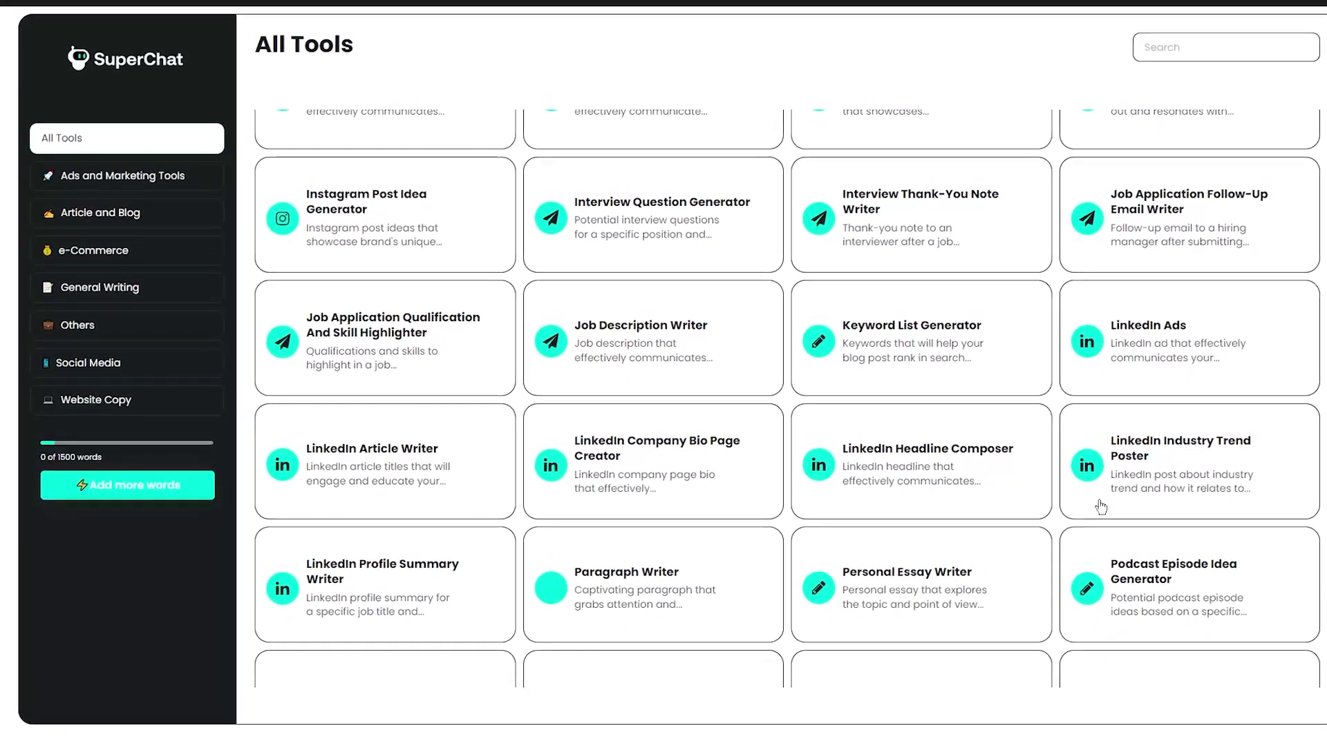
scroll(932, 464, down, 3)
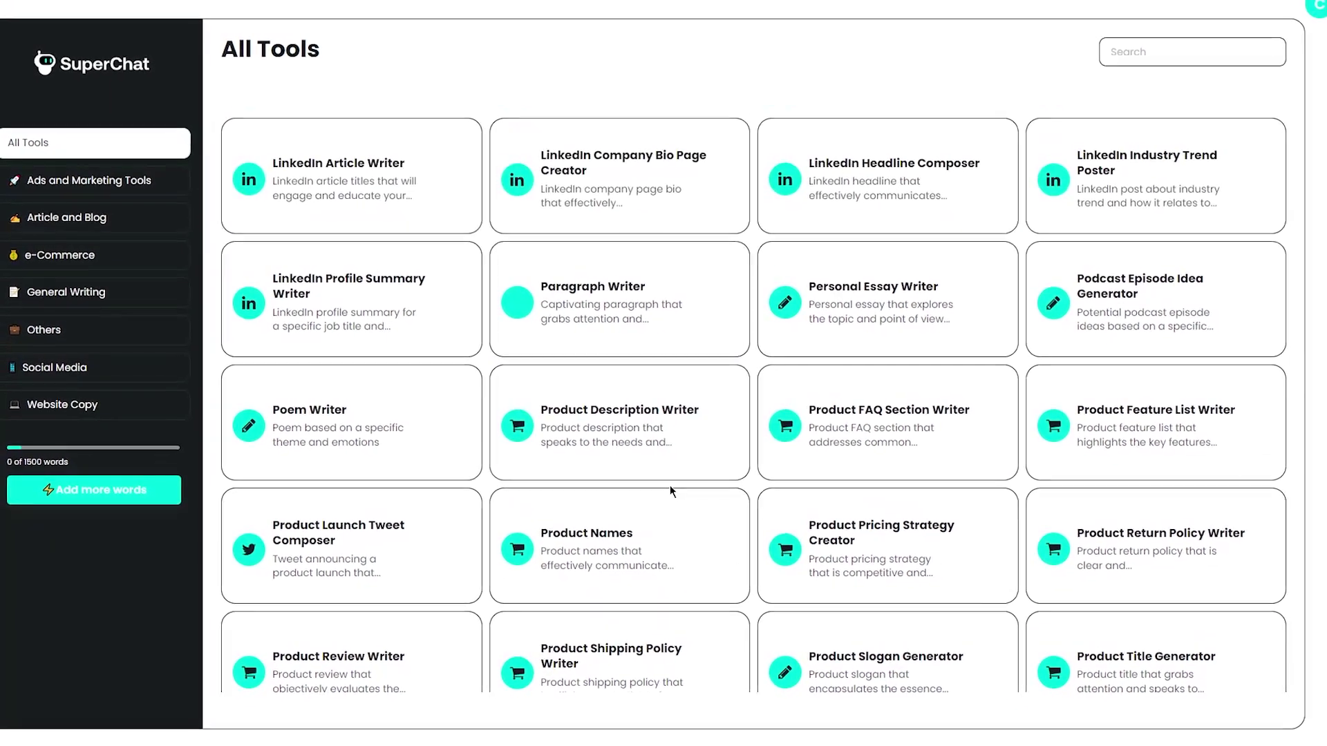
Try to open the Product Description Writer and dismiss the lifetime access offer
click(650, 409)
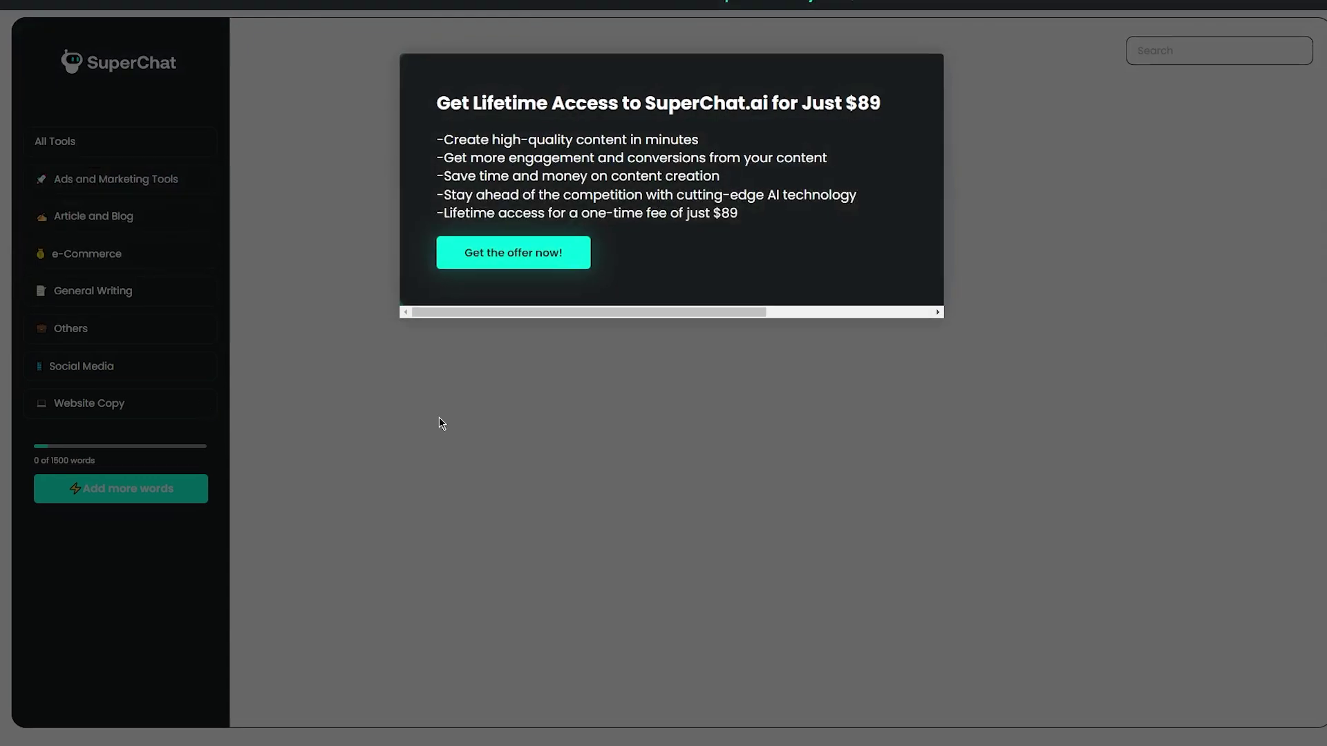
click(438, 422)
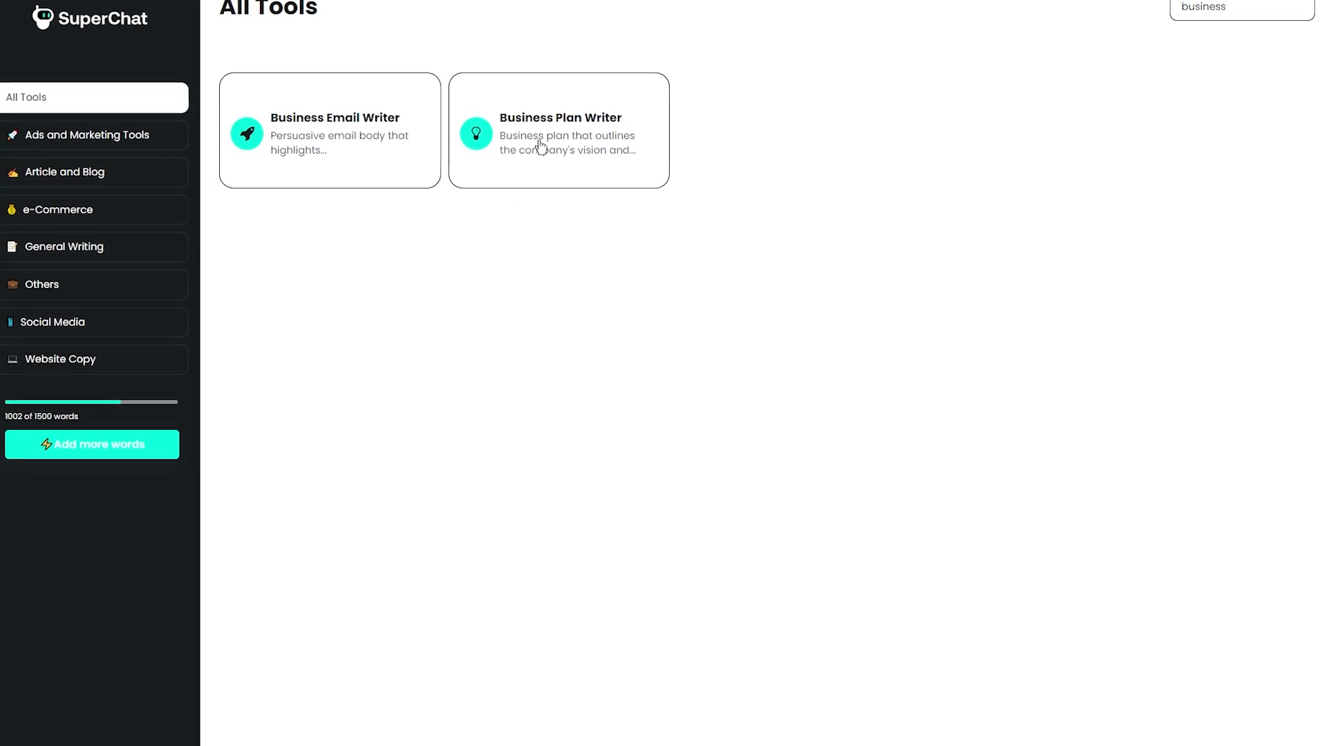
Open the Business Plan Writer from the tools filtered by "business" and examine its company name and product/service name fields
click(496, 141)
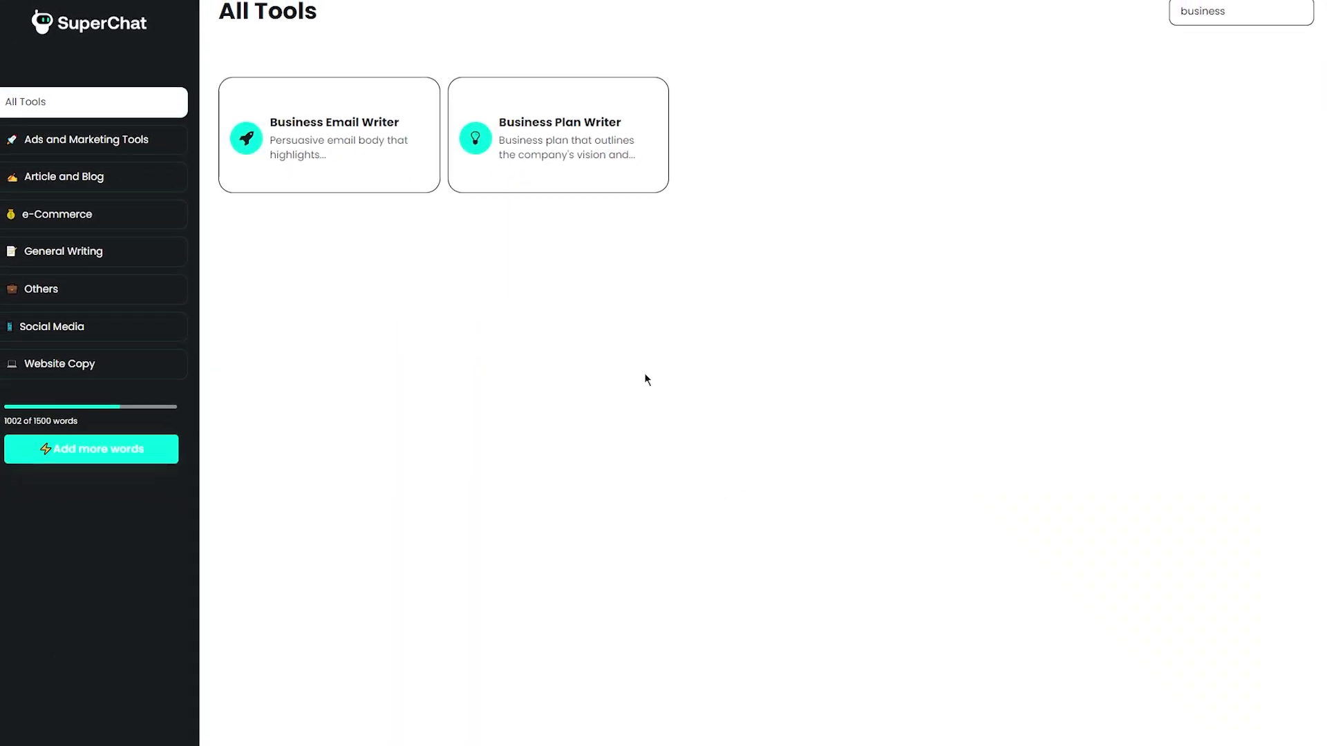
click(510, 141)
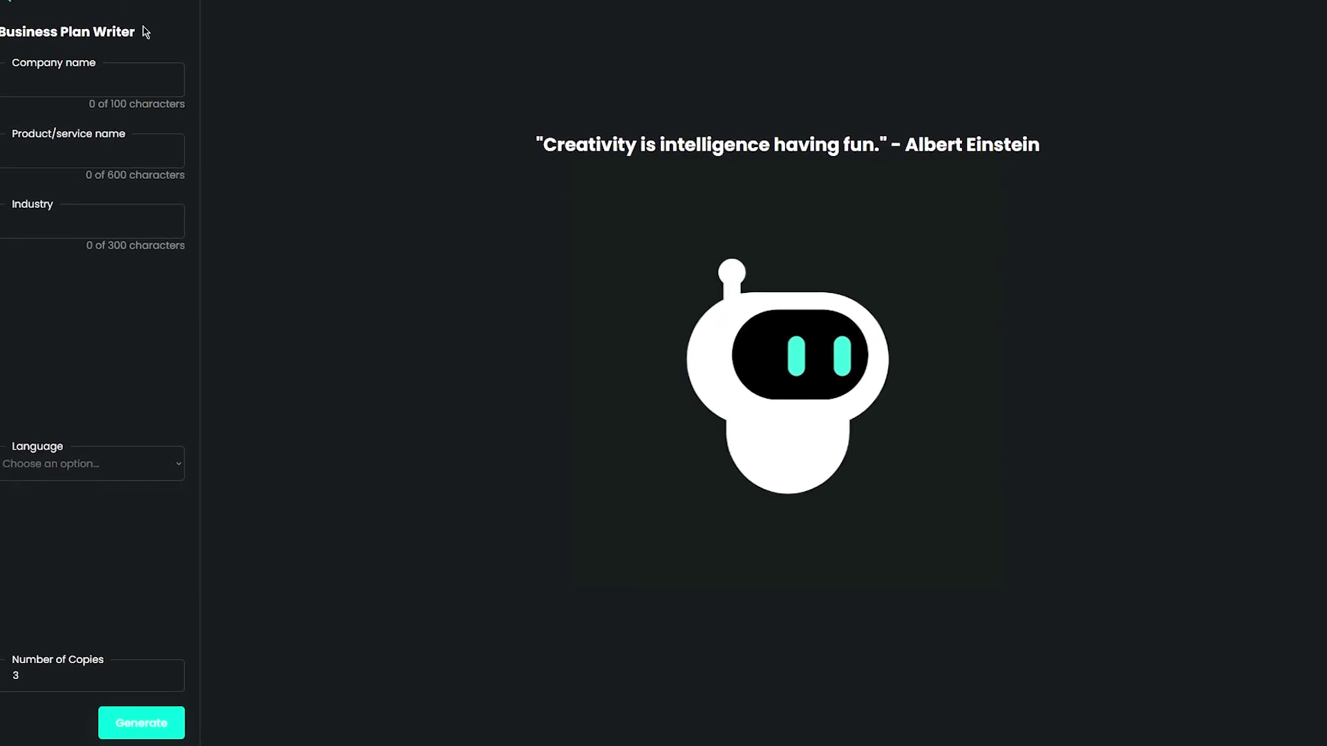
click(42, 93)
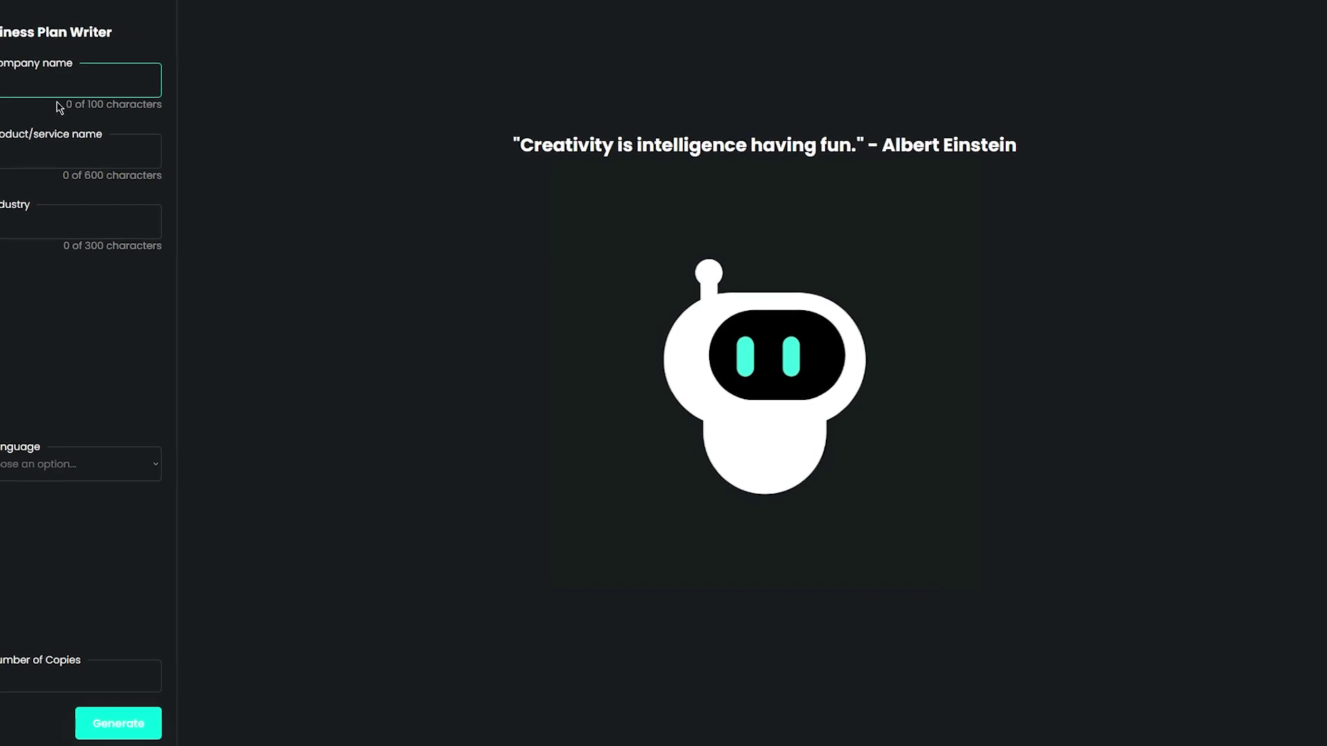
triple_click(49, 143)
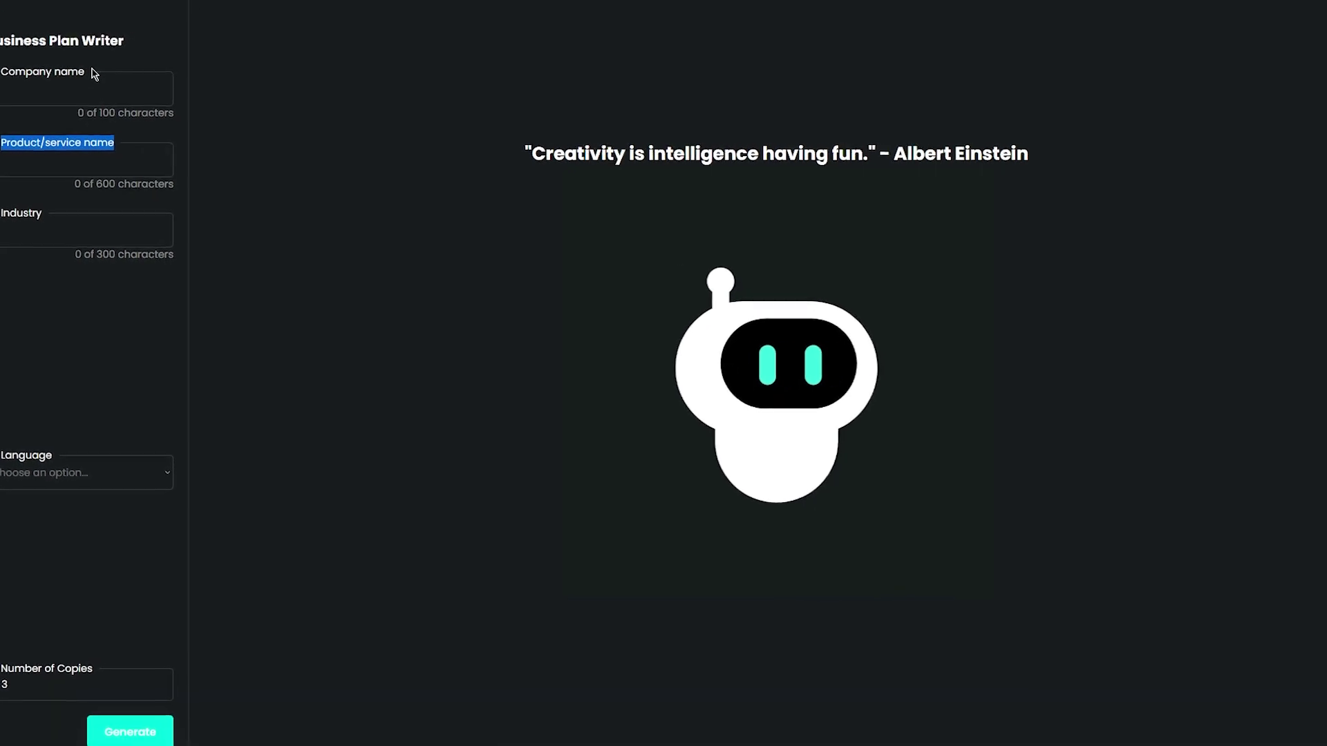
drag(123, 41, 116, 40)
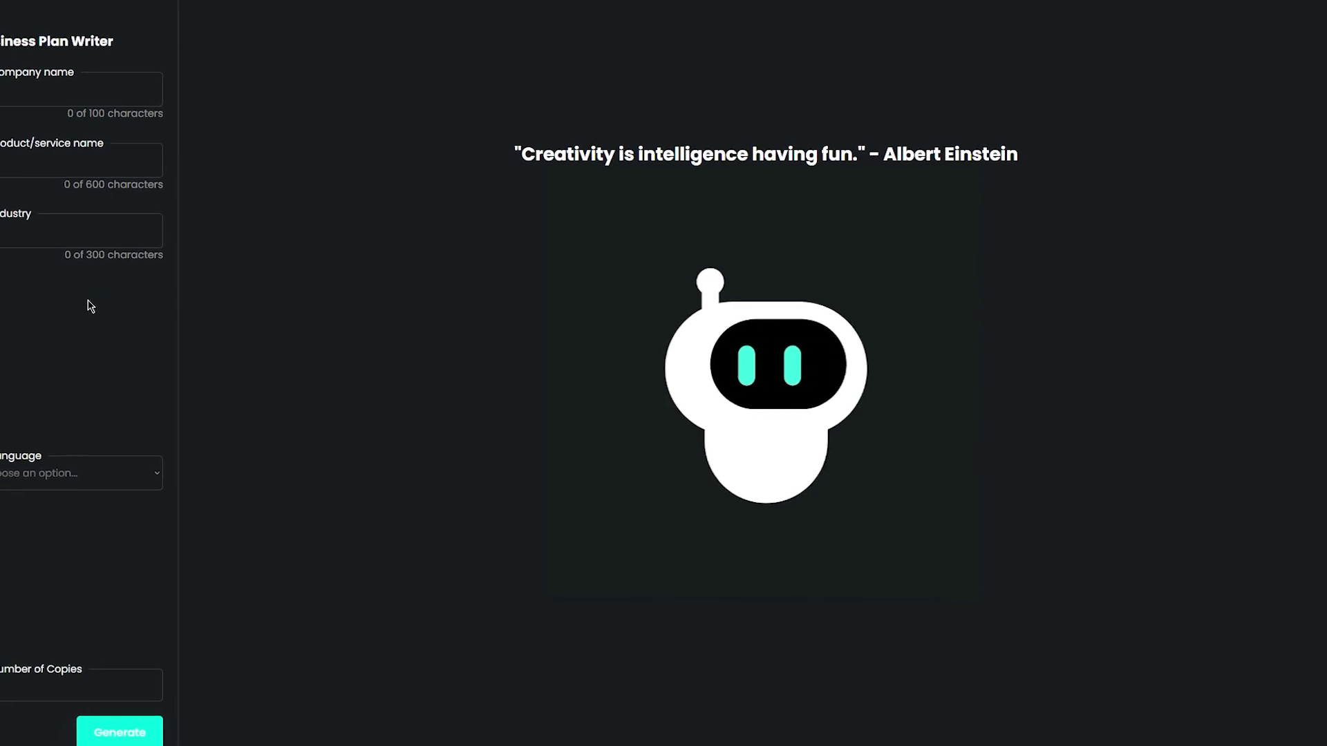
Return to the All Tools list and look through the email, Facebook, Instagram and job application tools
key(alt+Left)
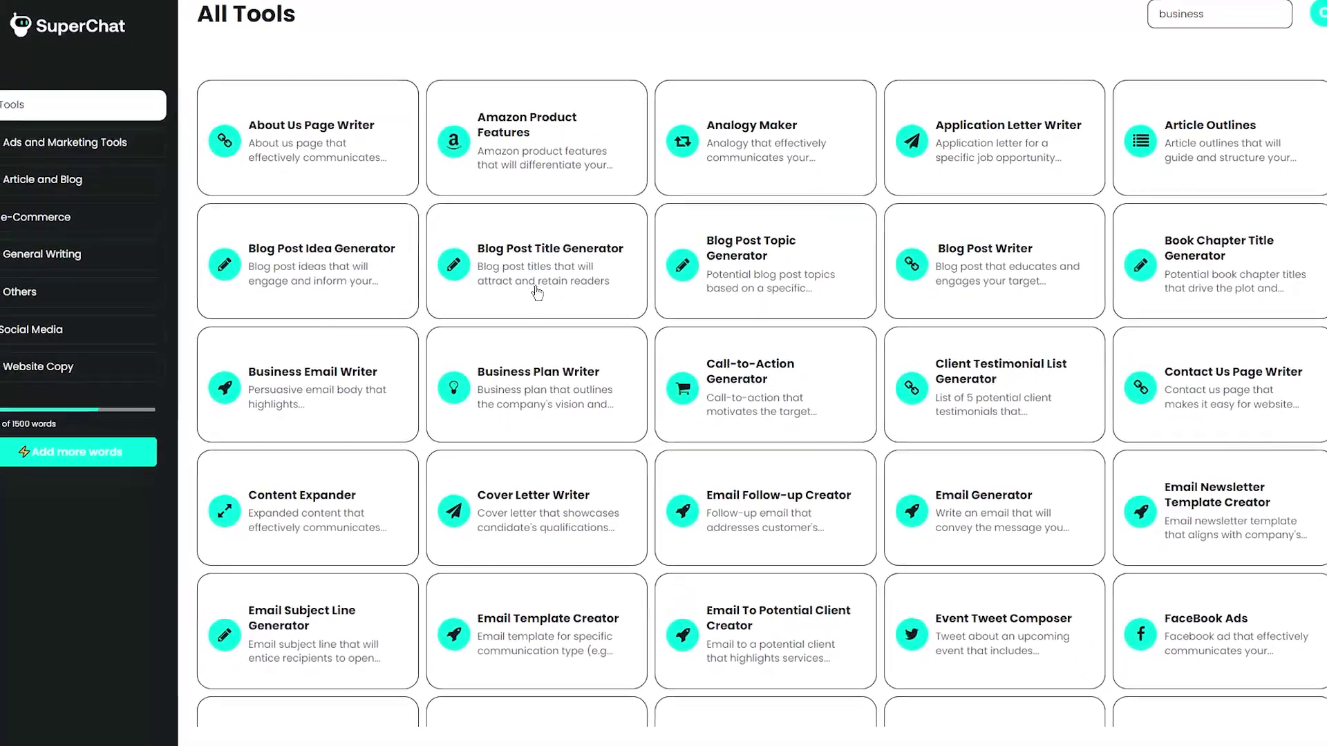
scroll(555, 301, down, 1)
scroll(570, 305, down, 2)
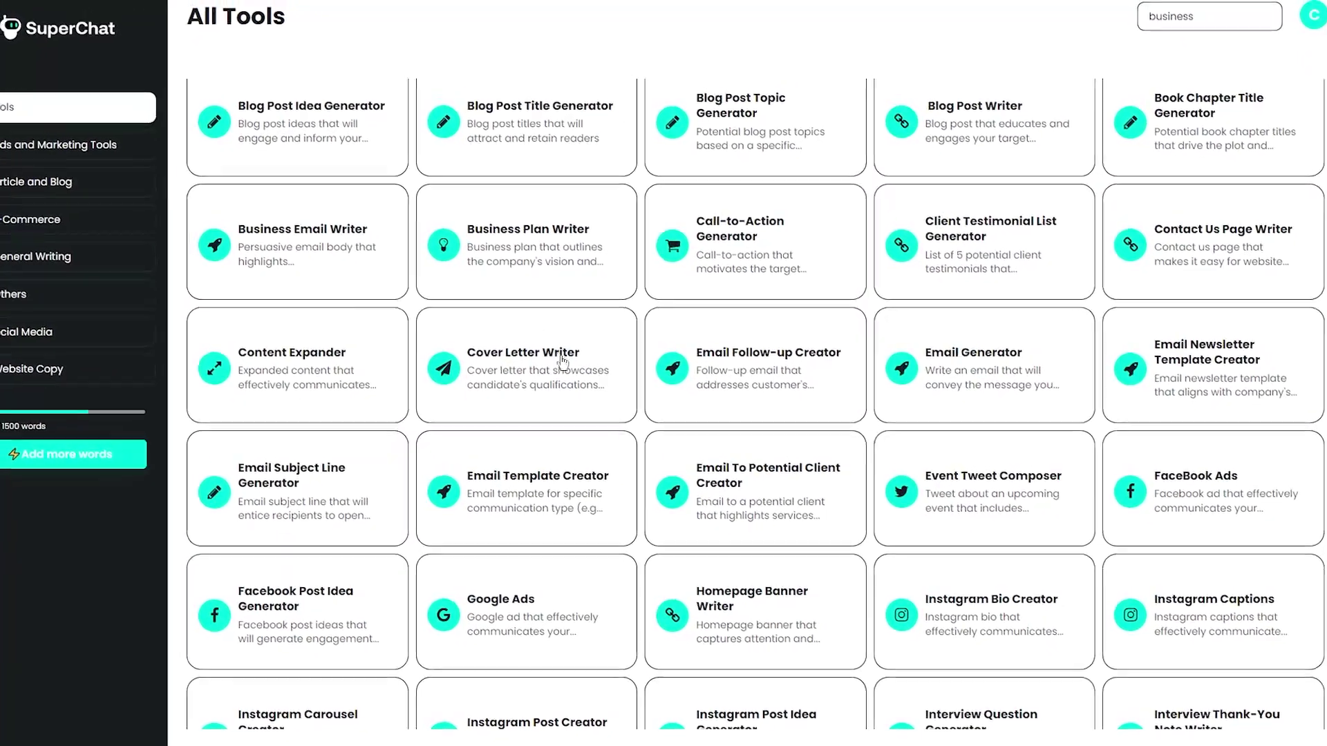
scroll(581, 366, down, 4)
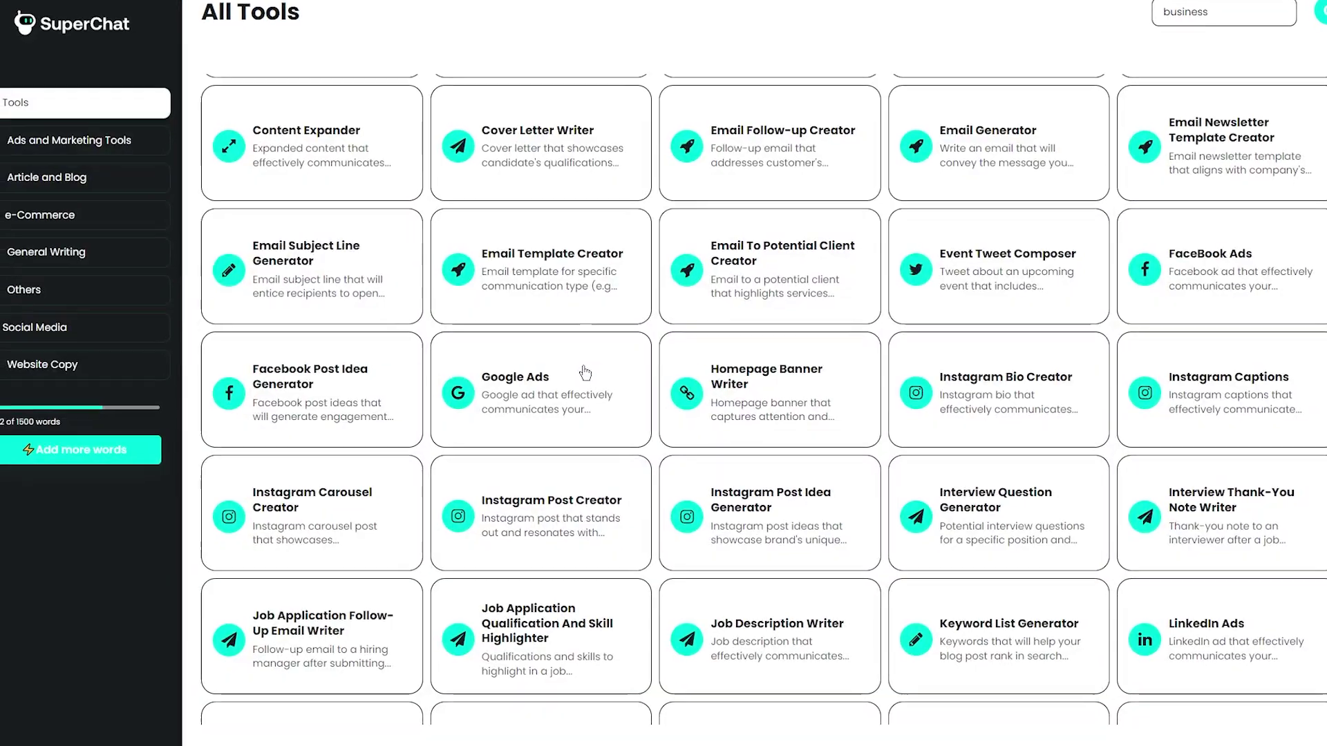
scroll(581, 365, up, 1)
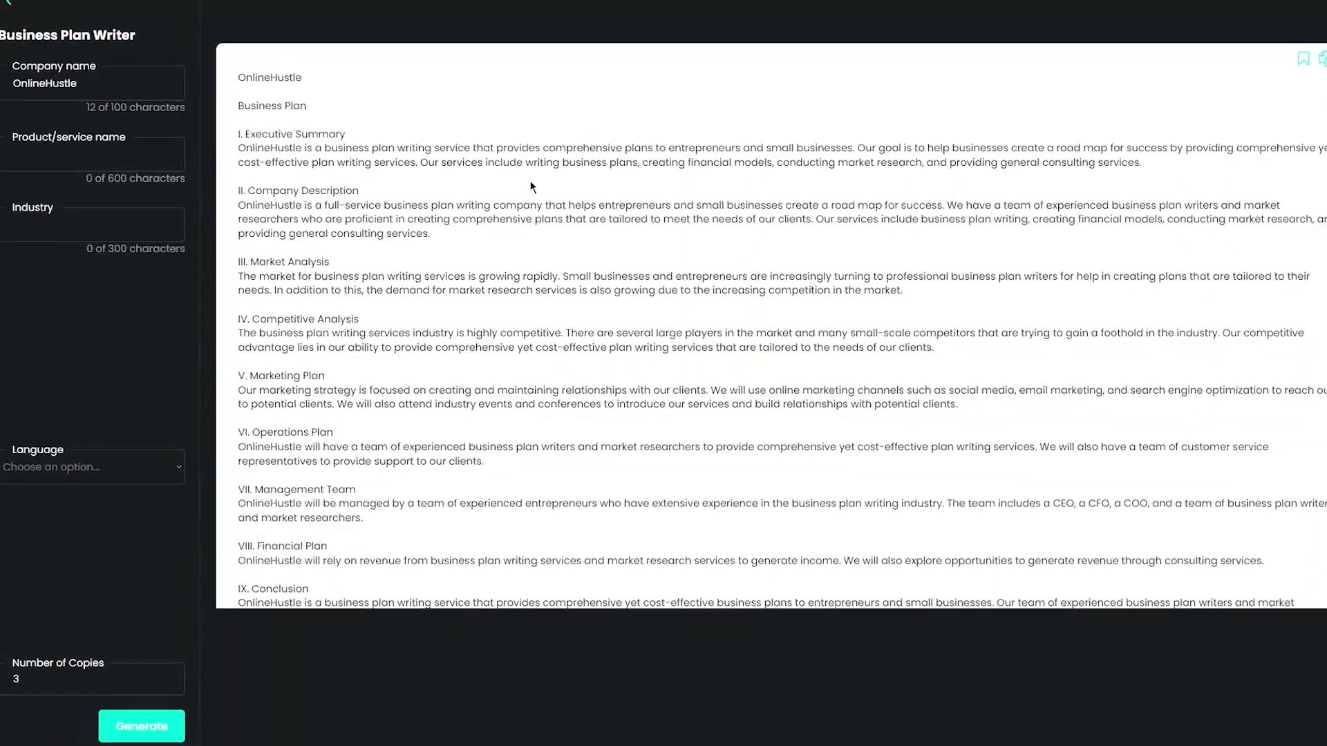
Read through the generated business plan versions for OnlineHustle and return to the first one
scroll(557, 182, down, 3)
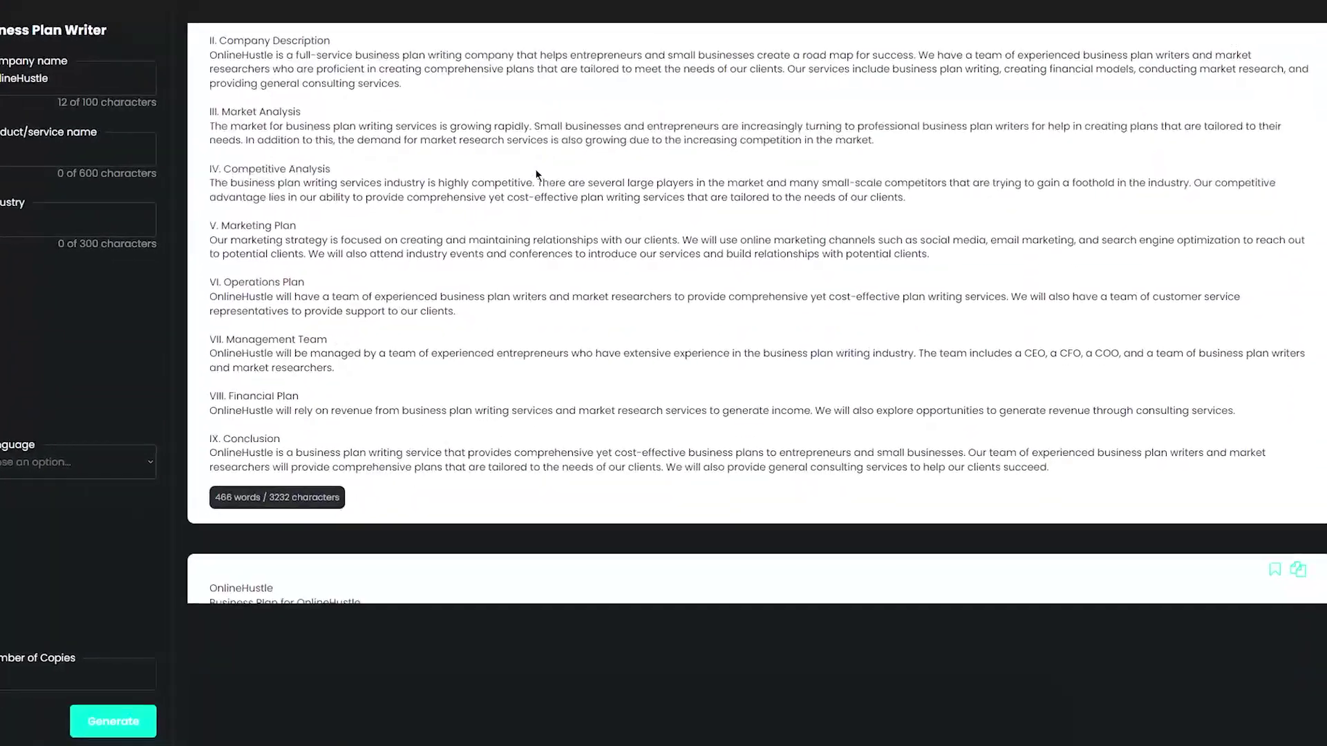
scroll(514, 179, down, 15)
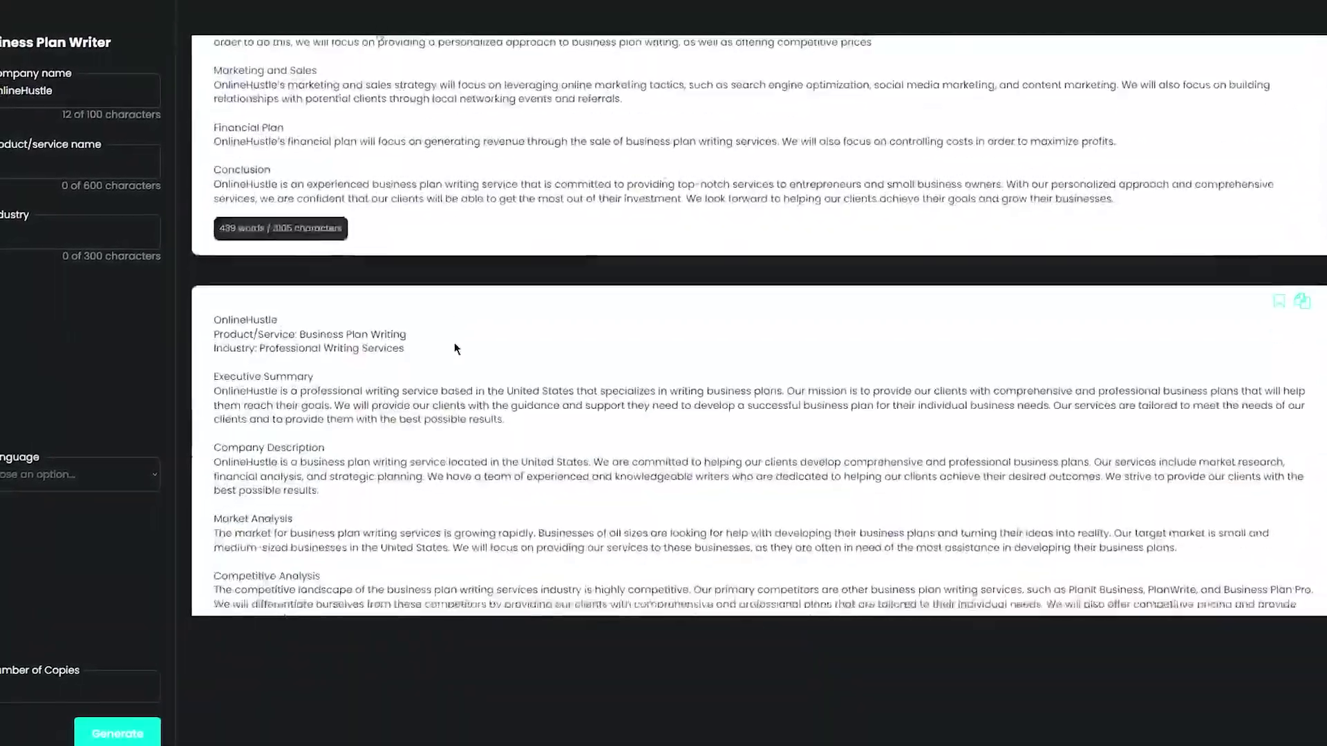
scroll(511, 312, up, 5)
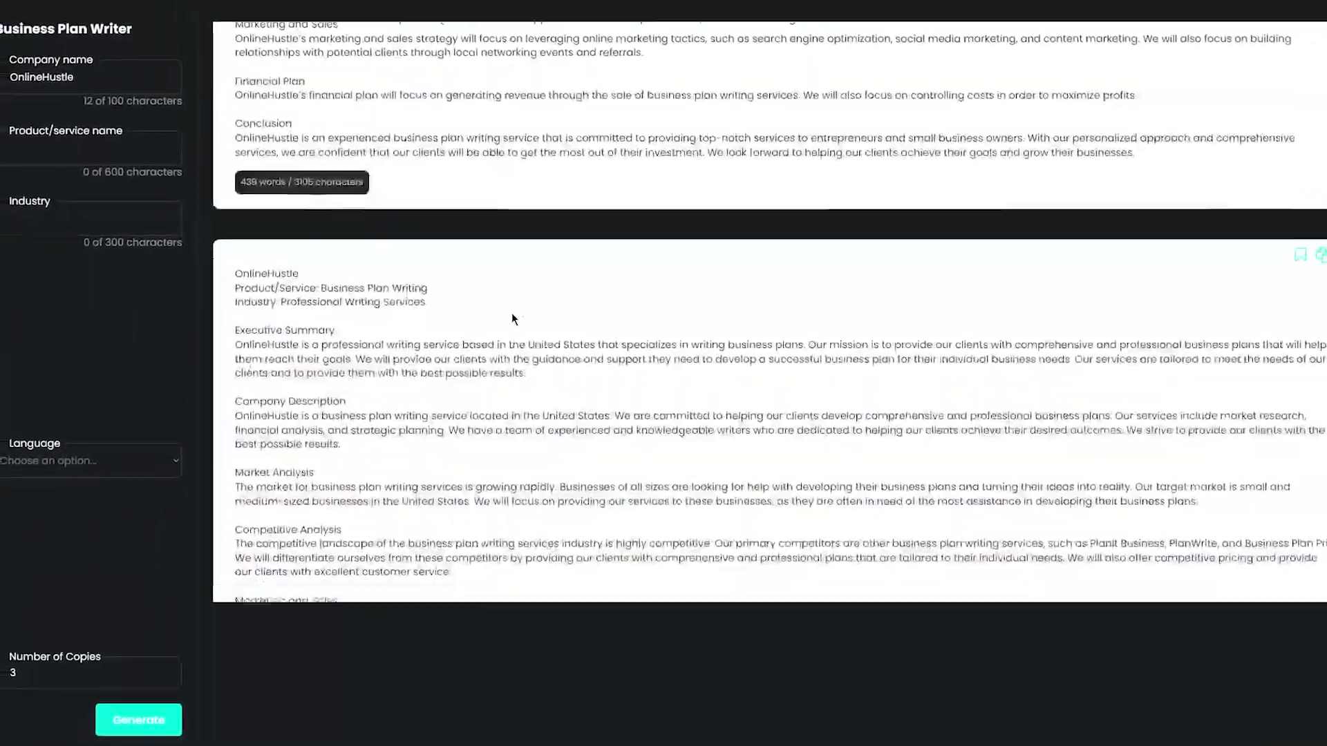
scroll(443, 337, up, 4)
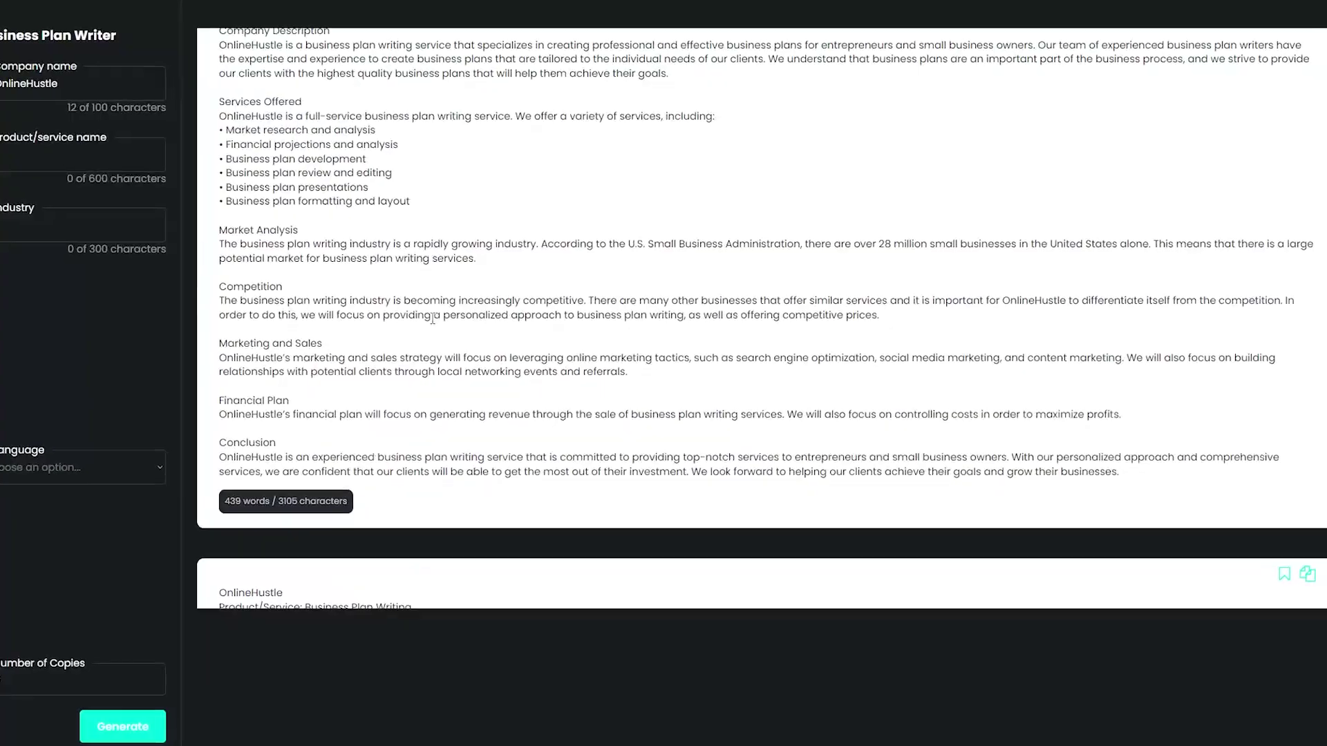
scroll(418, 319, up, 10)
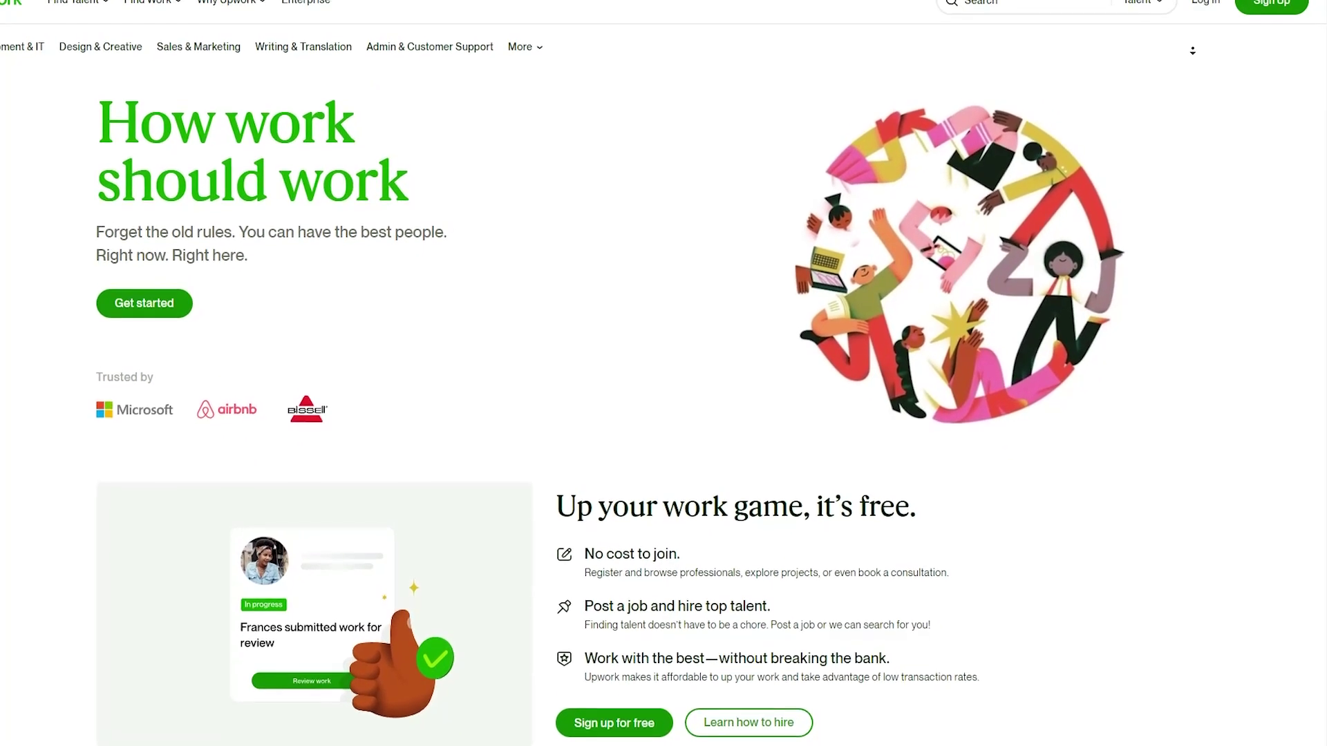
Examine the Upwork homepage from the free sign-up benefits to the talent categories and the Enterprise Suite section
scroll(664, 374, down, 1)
scroll(664, 374, down, 1)
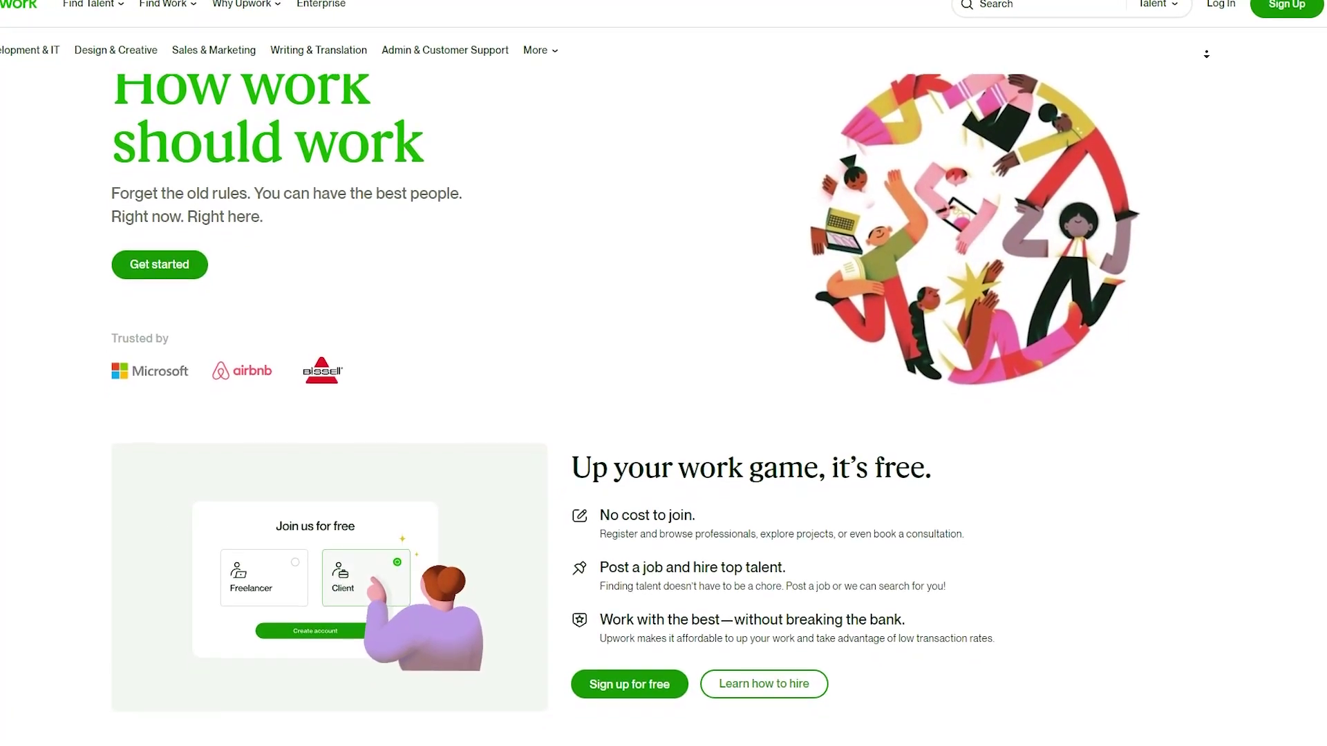
scroll(663, 373, down, 1)
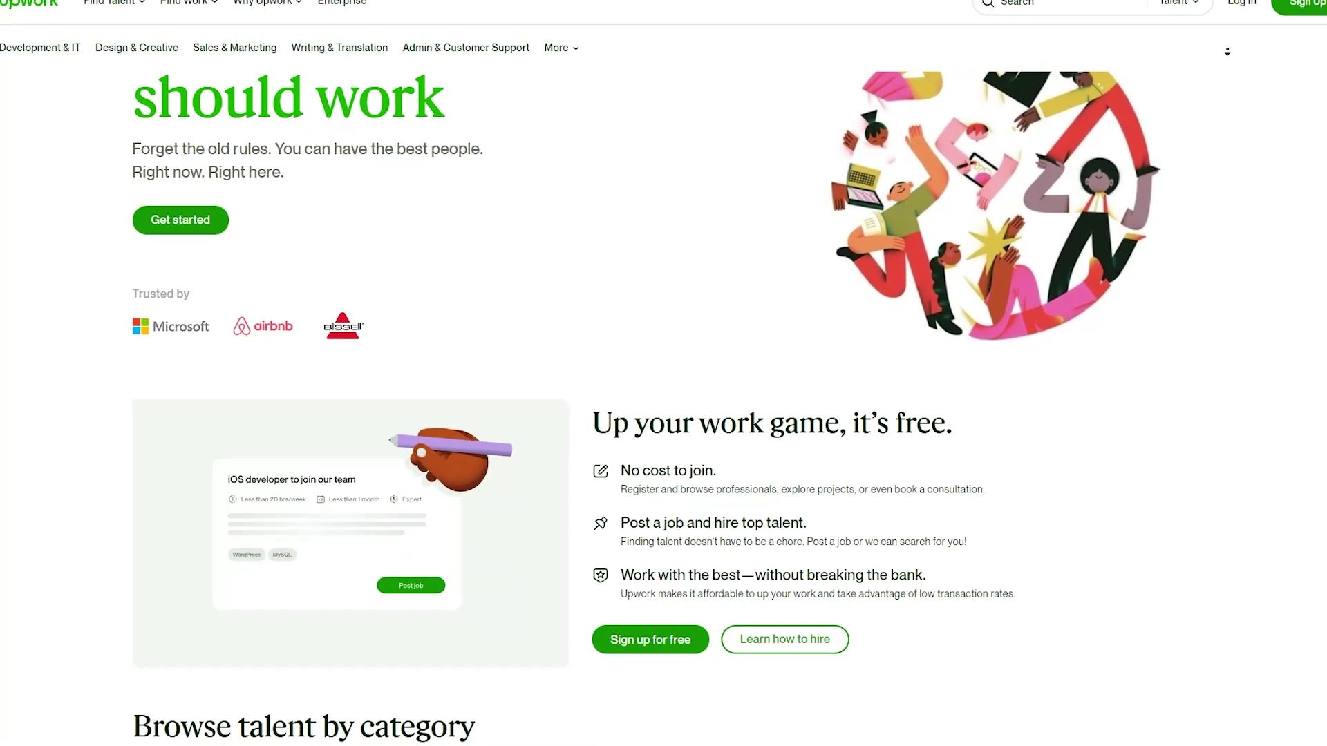
scroll(664, 373, down, 1)
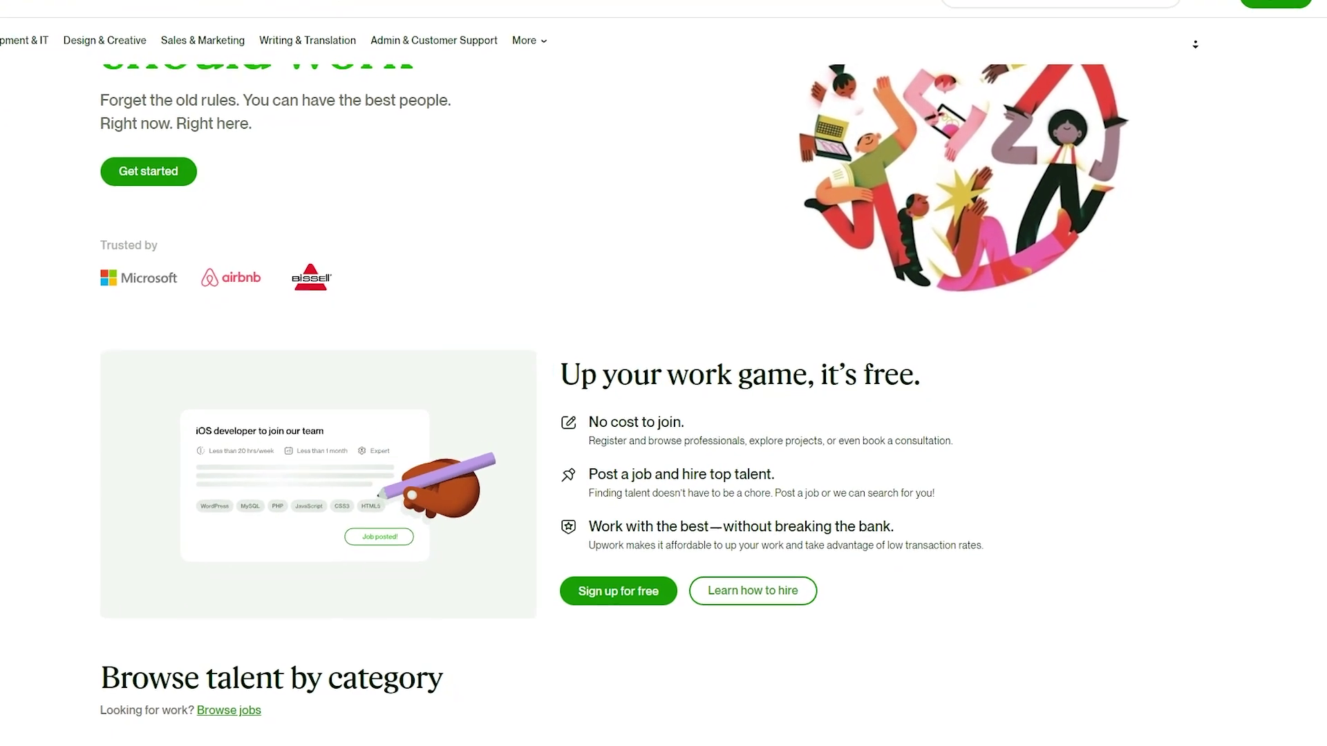
scroll(663, 374, down, 1)
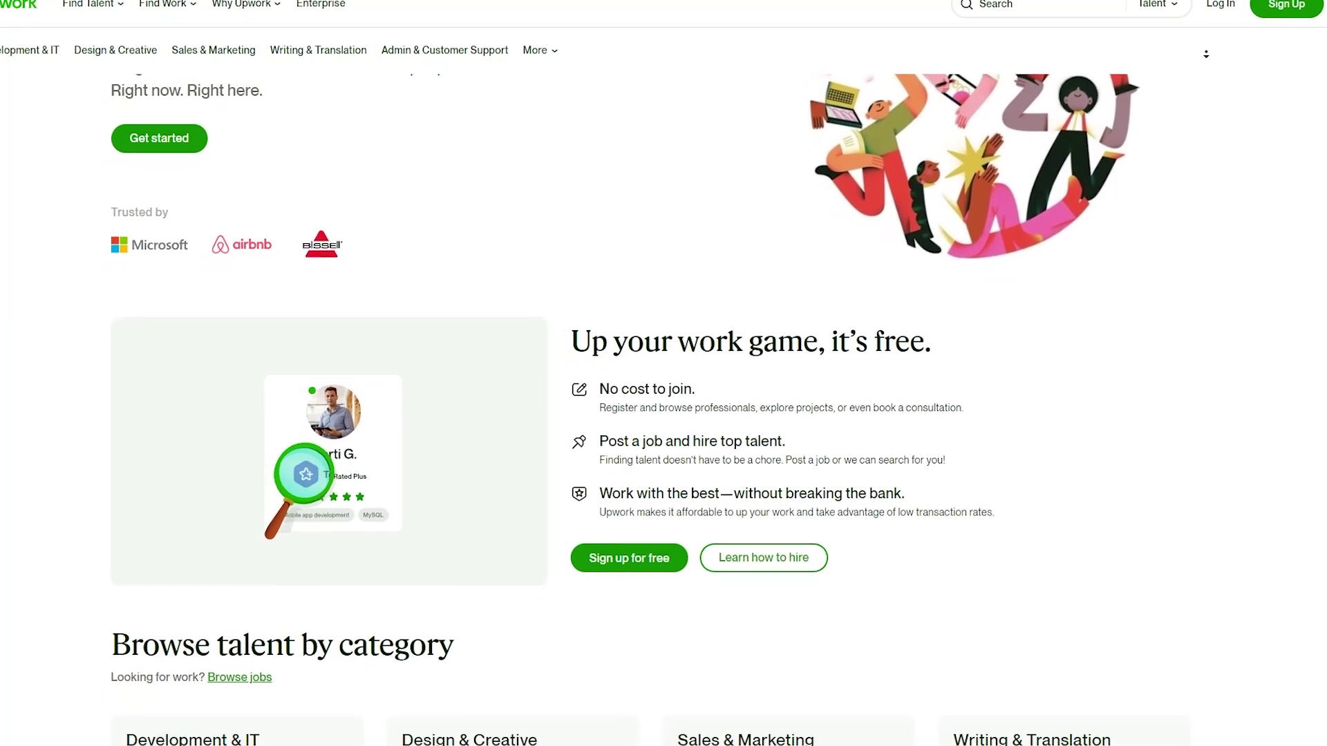
scroll(664, 373, down, 1)
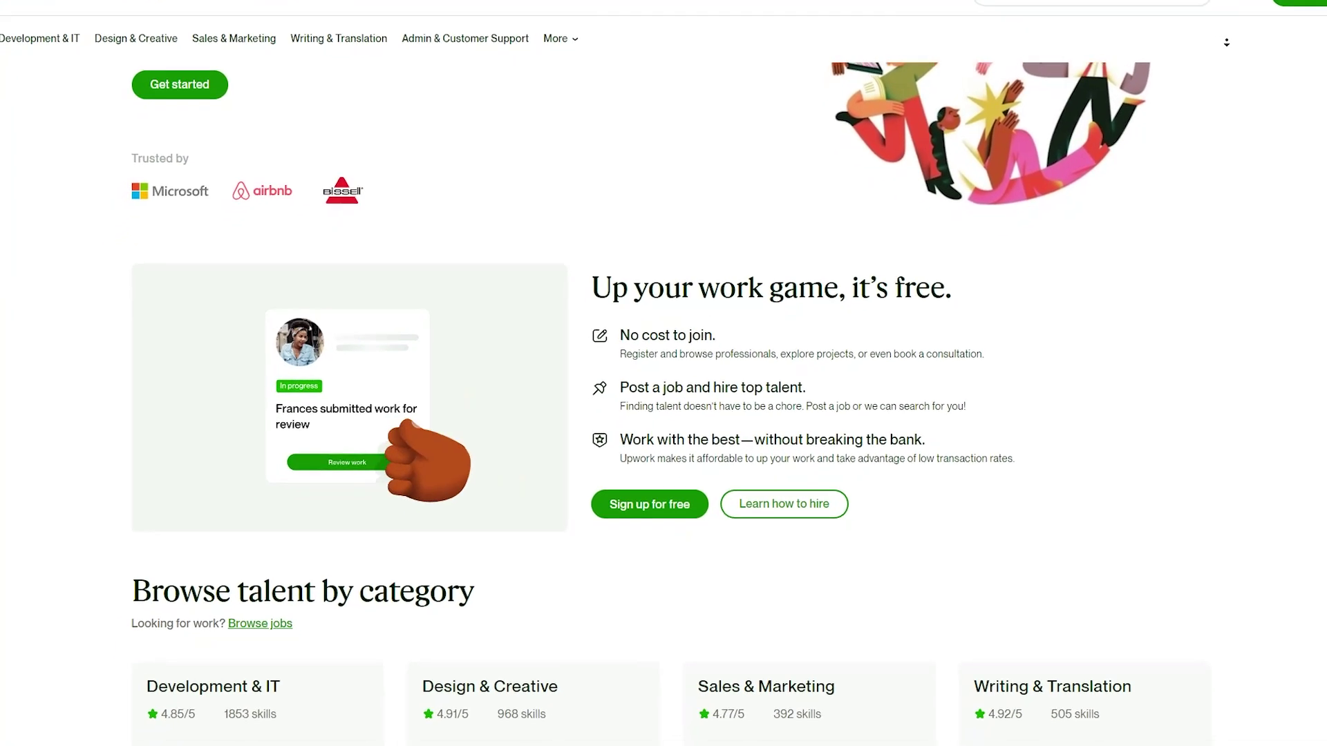
scroll(664, 374, down, 1)
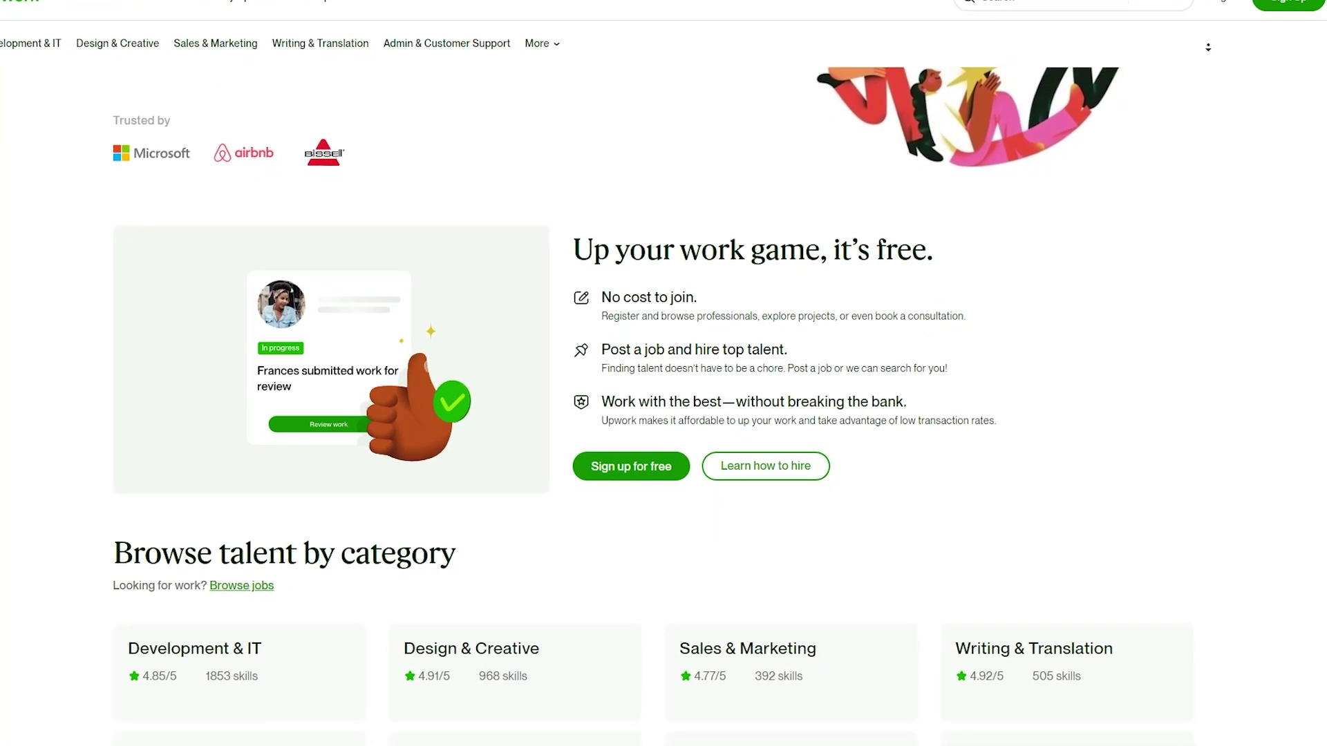
scroll(664, 373, down, 1)
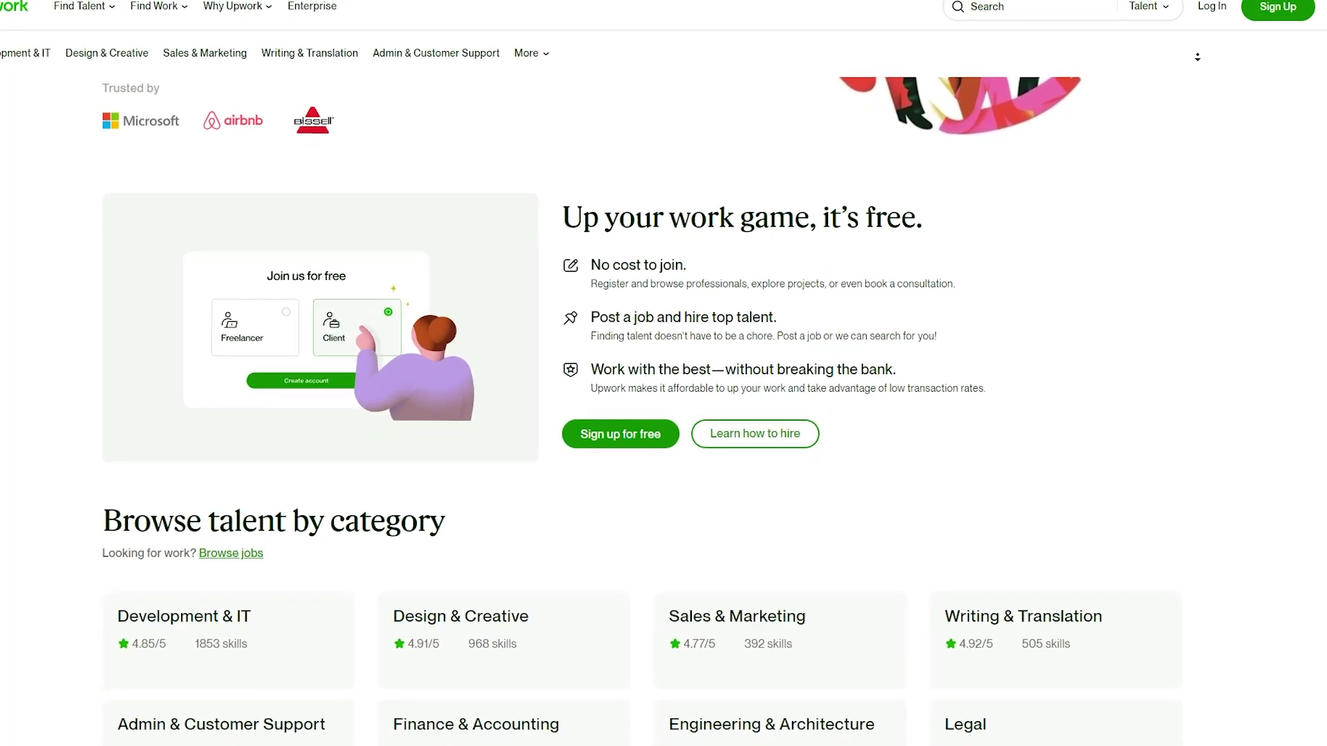
scroll(664, 373, down, 1)
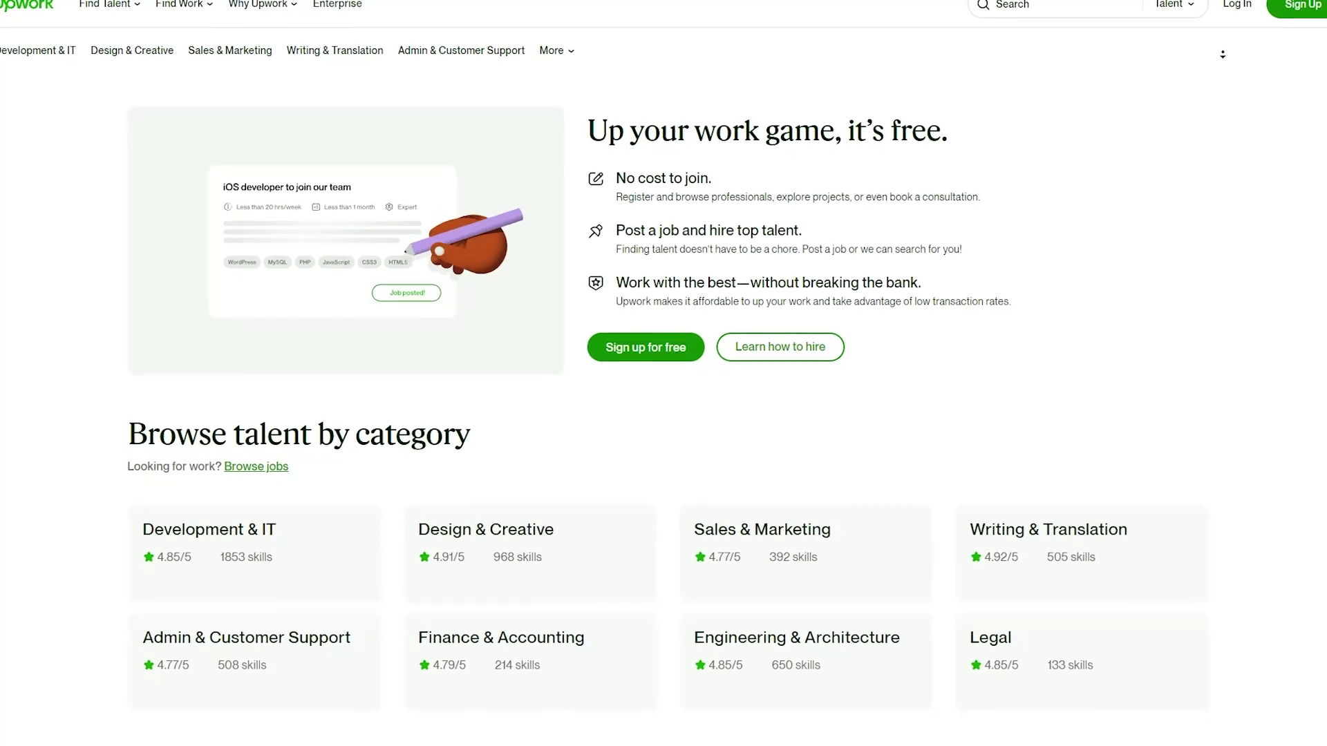
scroll(664, 373, down, 1)
scroll(664, 373, down, 1)
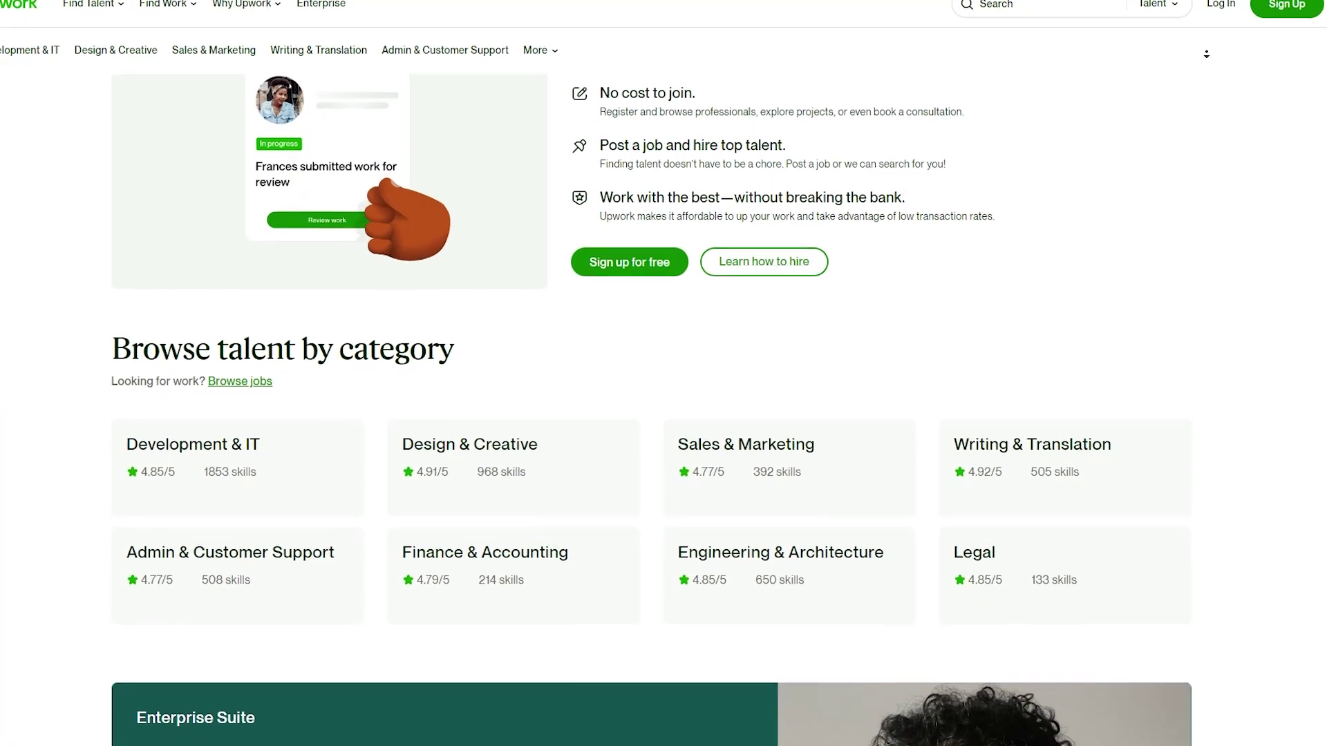
scroll(663, 373, down, 1)
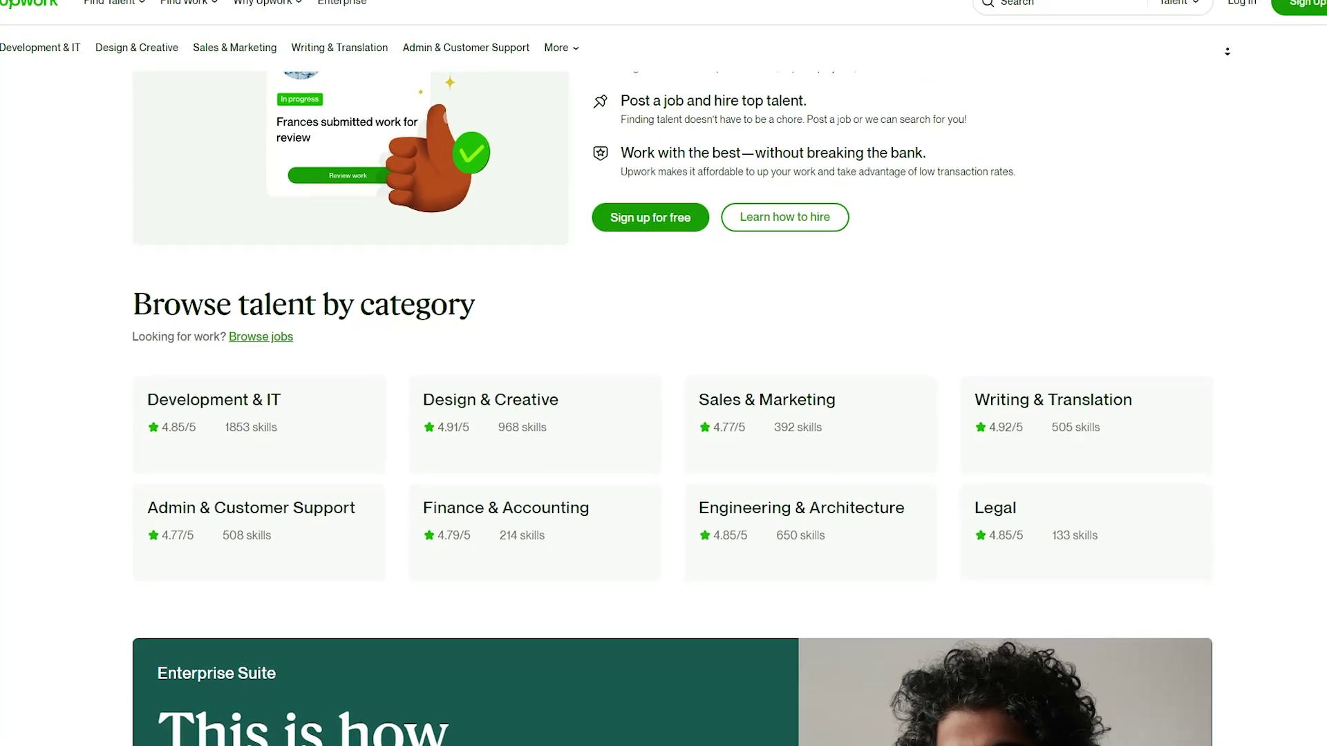
scroll(664, 373, down, 1)
scroll(663, 373, down, 1)
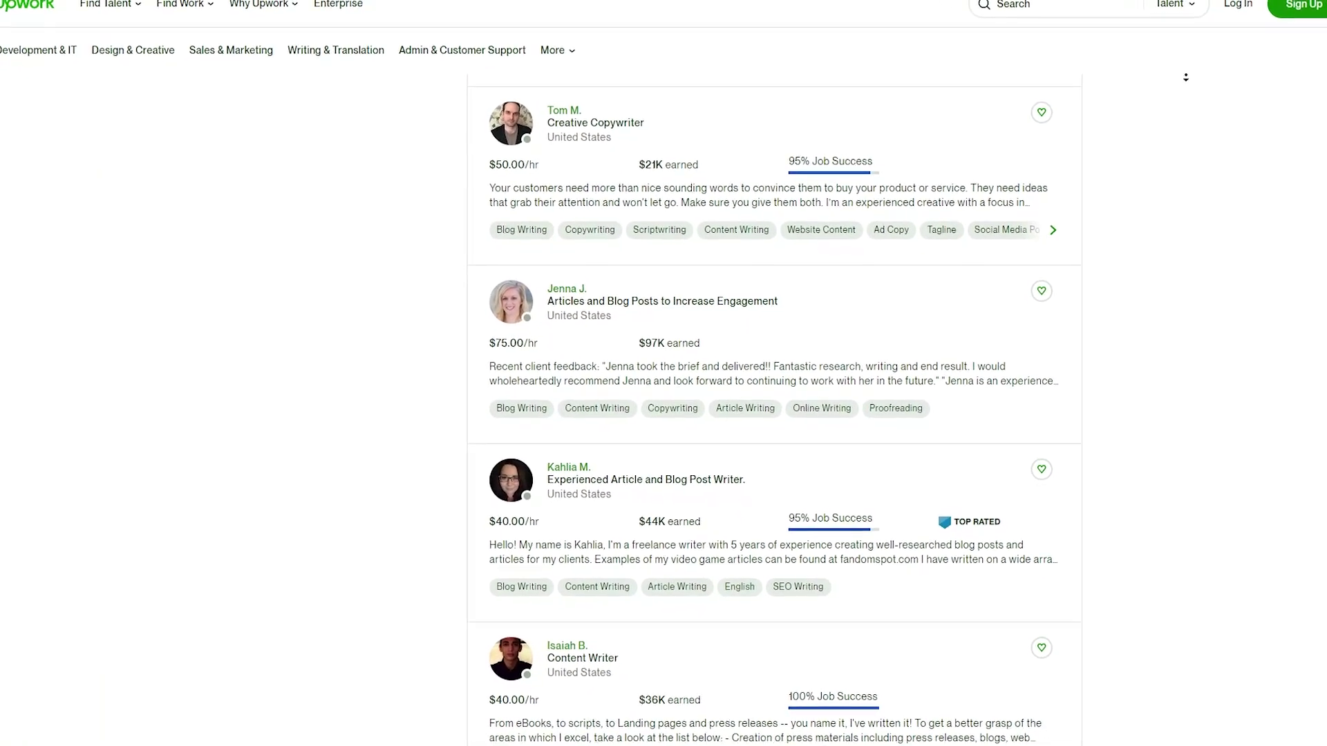
Review the listed freelance blog and content writers, comparing their hourly rates, earnings and skills on Upwork
scroll(1158, 67, down, 1)
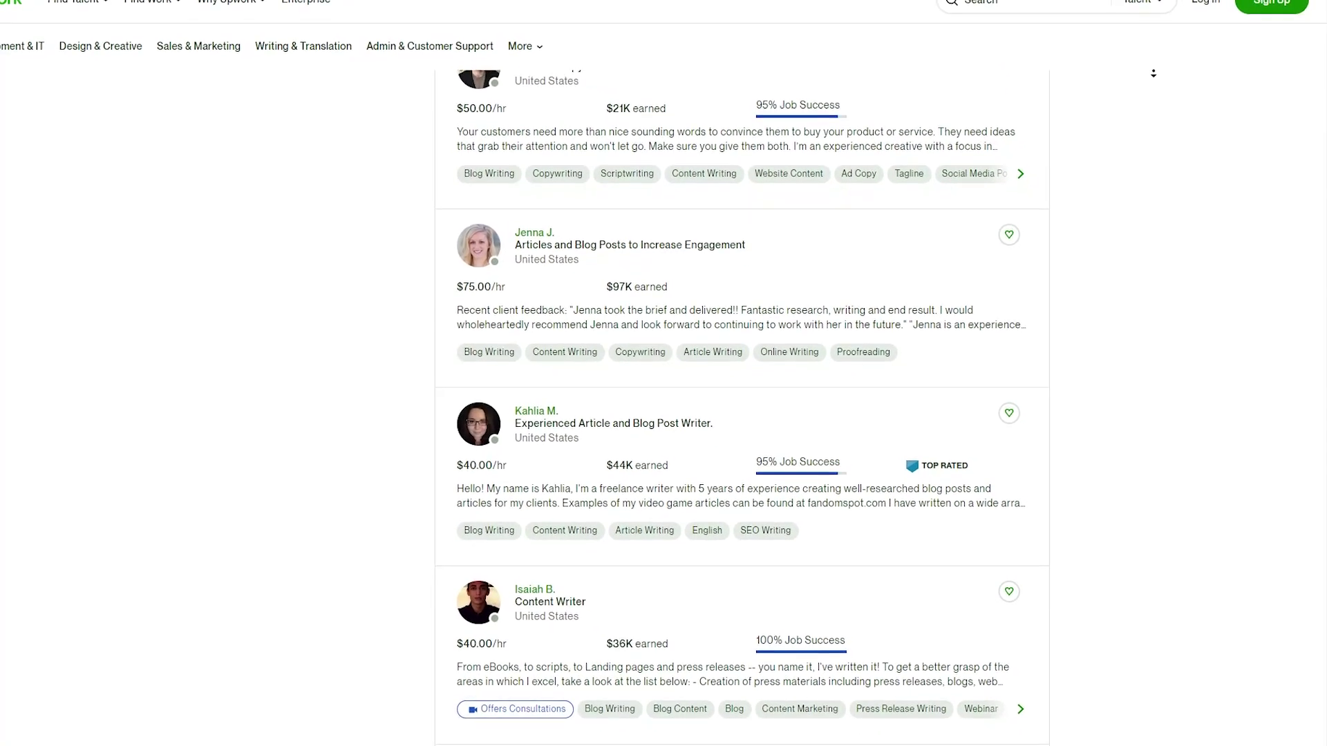
scroll(1168, 77, down, 2)
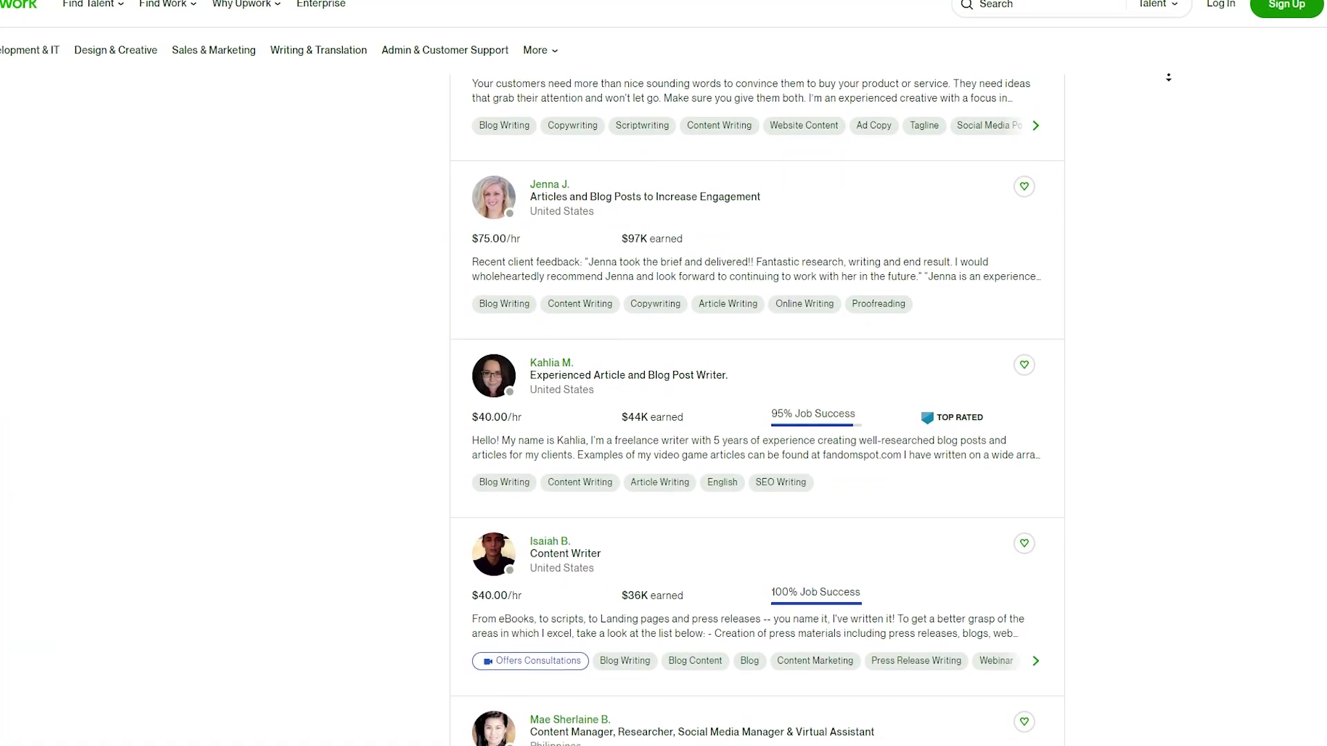
scroll(1187, 65, down, 2)
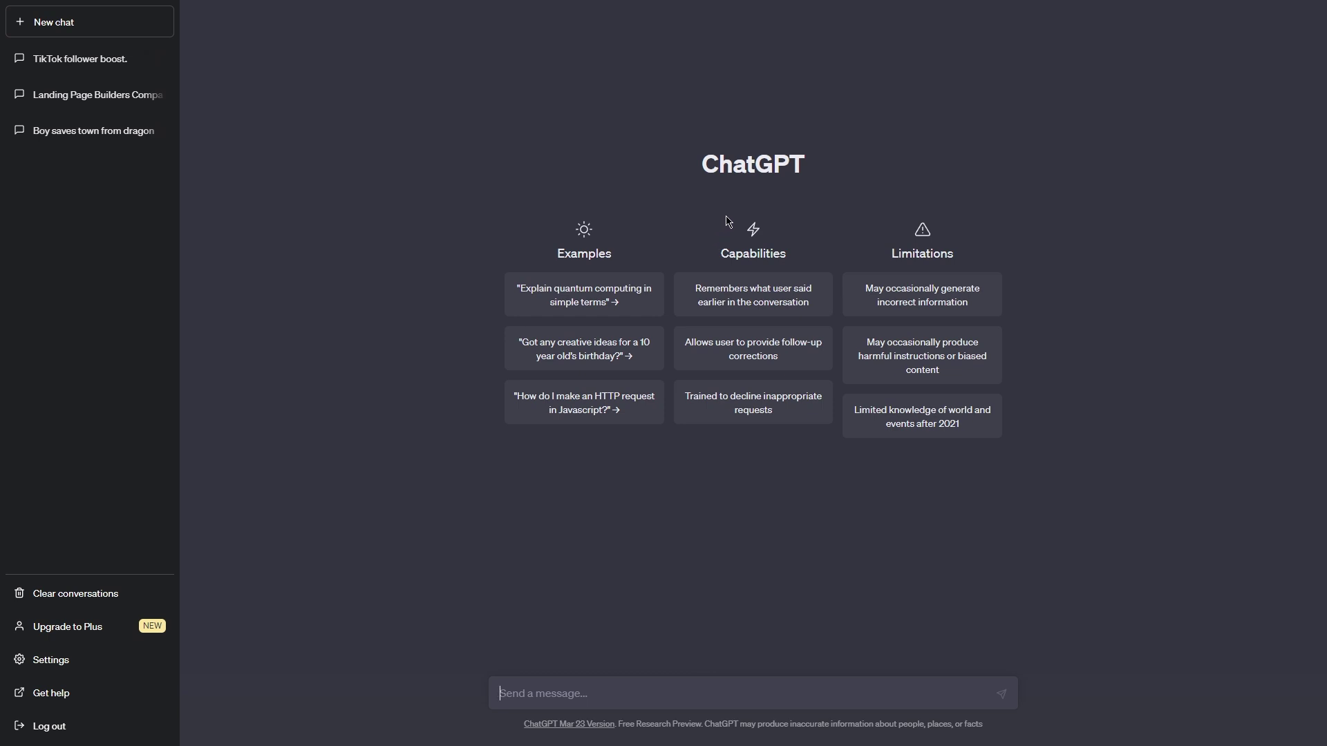
Switch to ChatGPT, submit the prompt "write me description for my upwork fashion profile", and highlight the generated description
drag(705, 173, 832, 179)
click(697, 154)
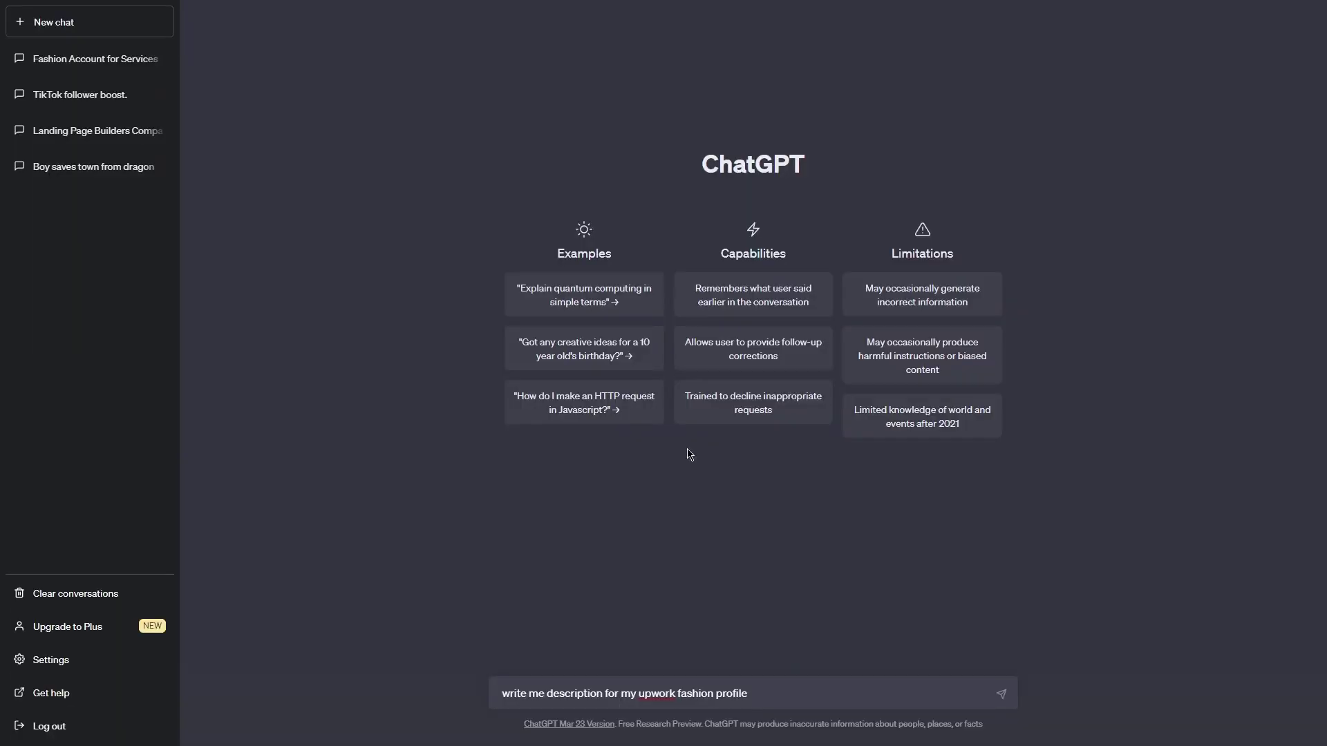
click(1009, 702)
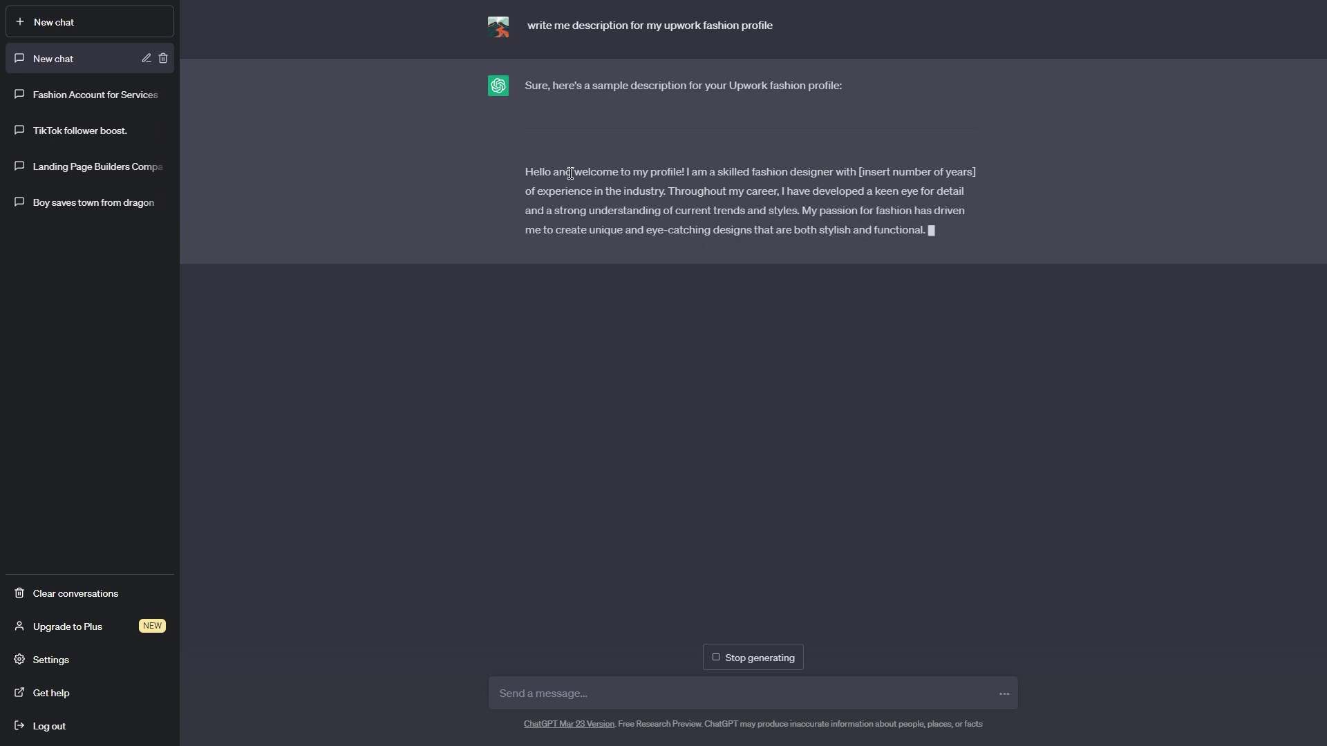
drag(532, 171, 764, 251)
click(745, 226)
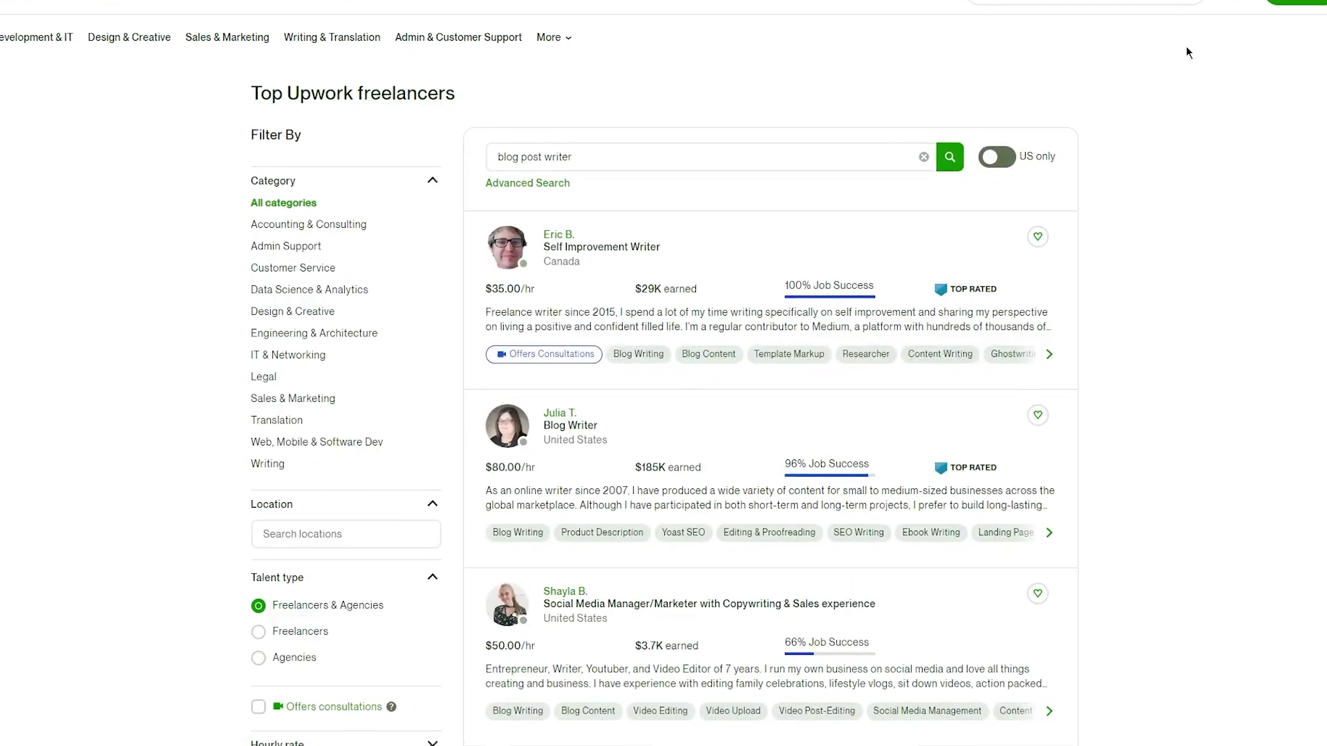
Look over the blog post writers on Upwork and open the Business Plan Writer tool in SuperChat
scroll(1190, 69, down, 1)
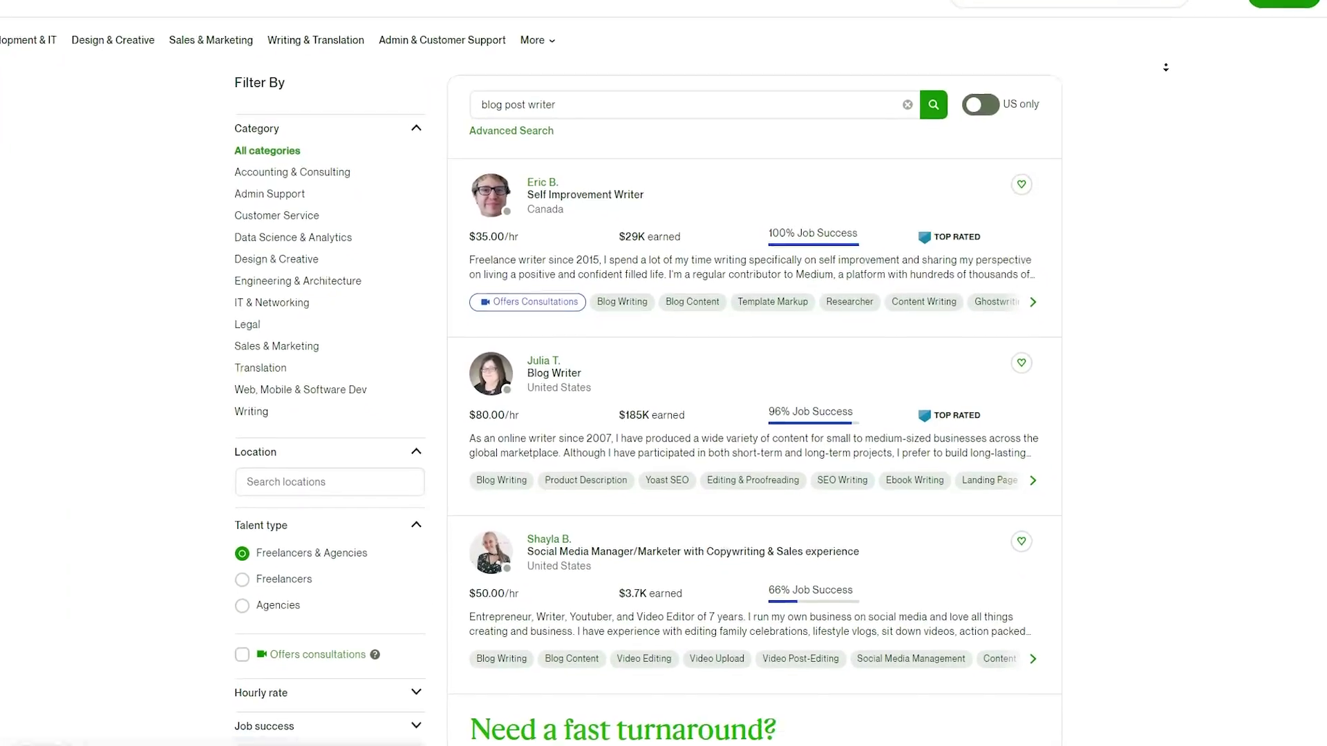
scroll(1166, 67, down, 1)
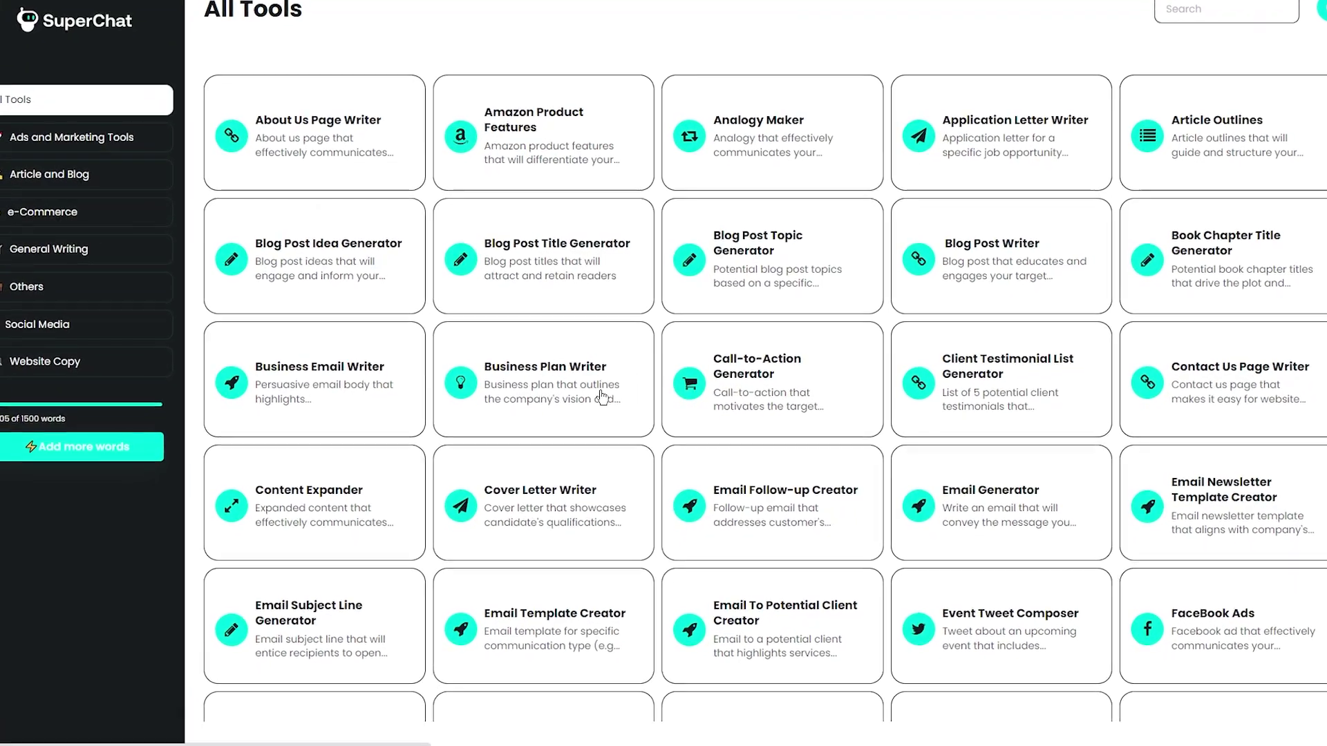
click(596, 403)
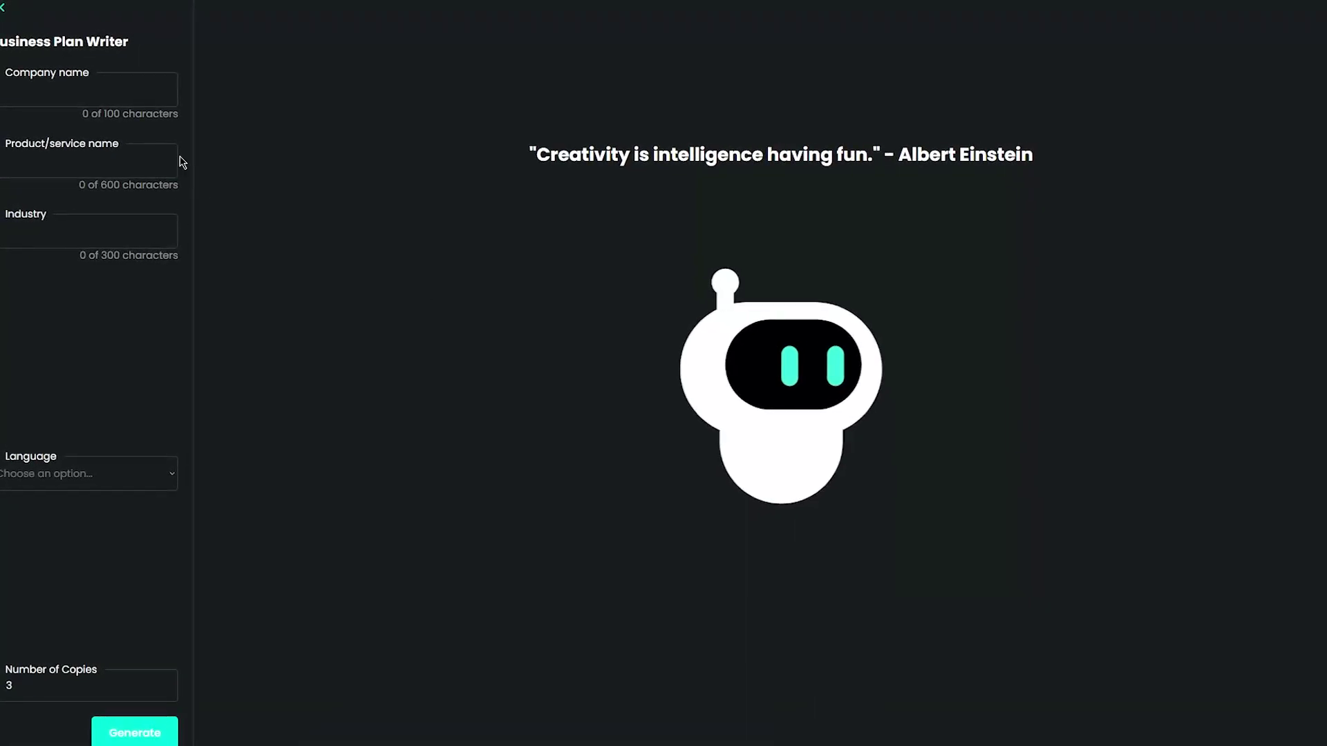
drag(19, 55, 4, 43)
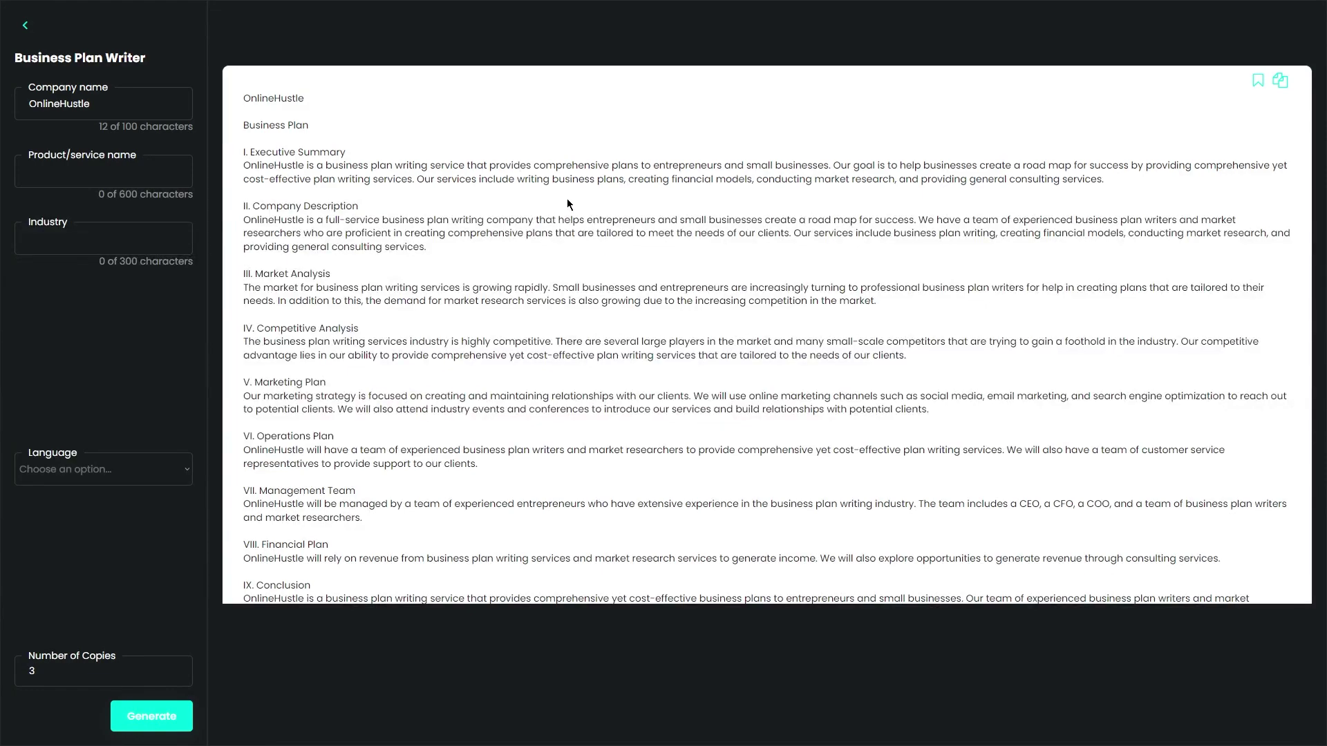
Compare the three OnlineHustle business plans from executive summary to conclusion, ending at the start of the first plan
scroll(567, 201, down, 15)
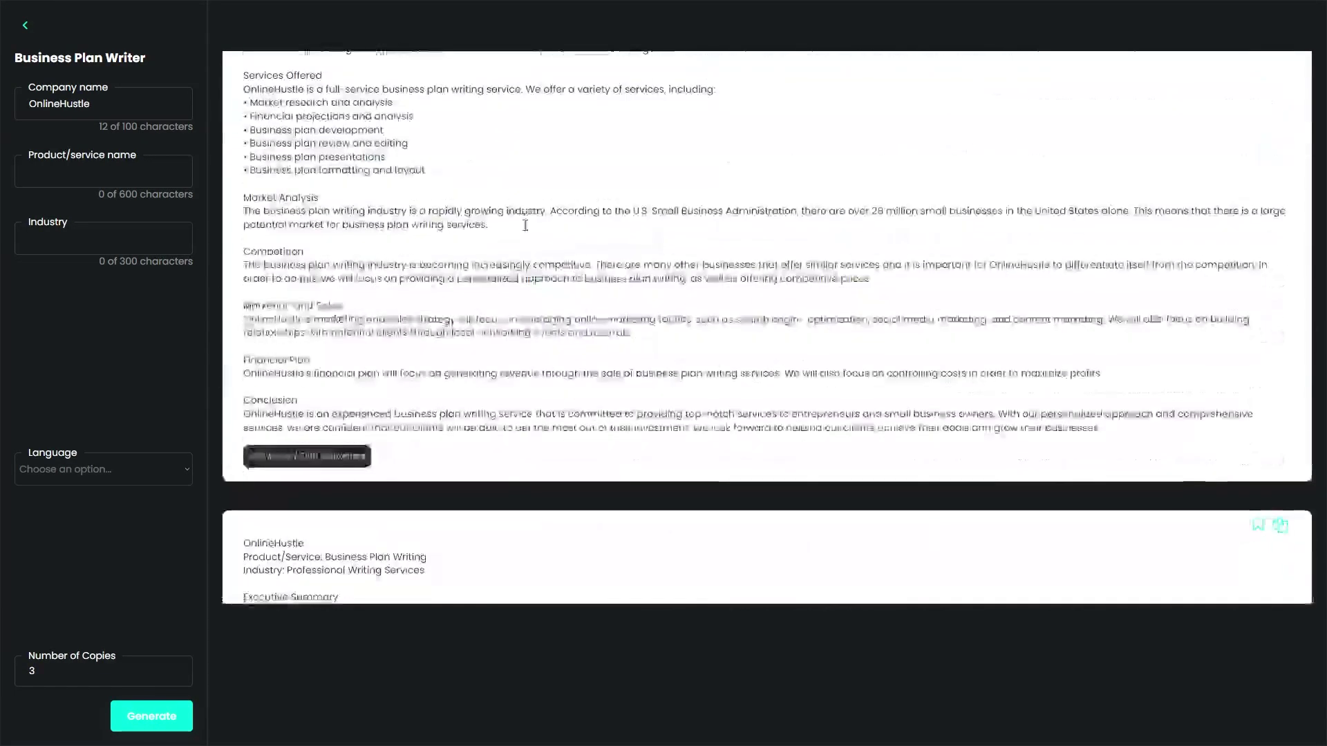
scroll(525, 225, down, 8)
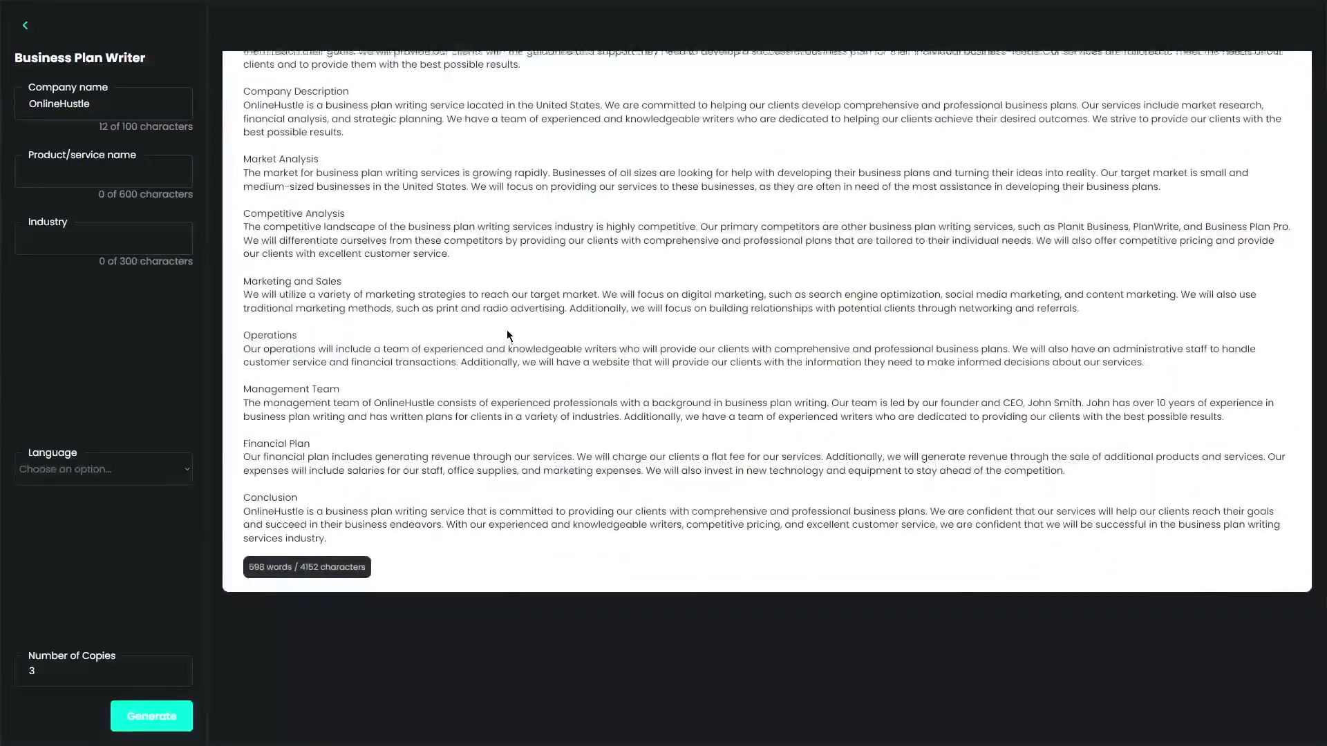
scroll(507, 336, up, 10)
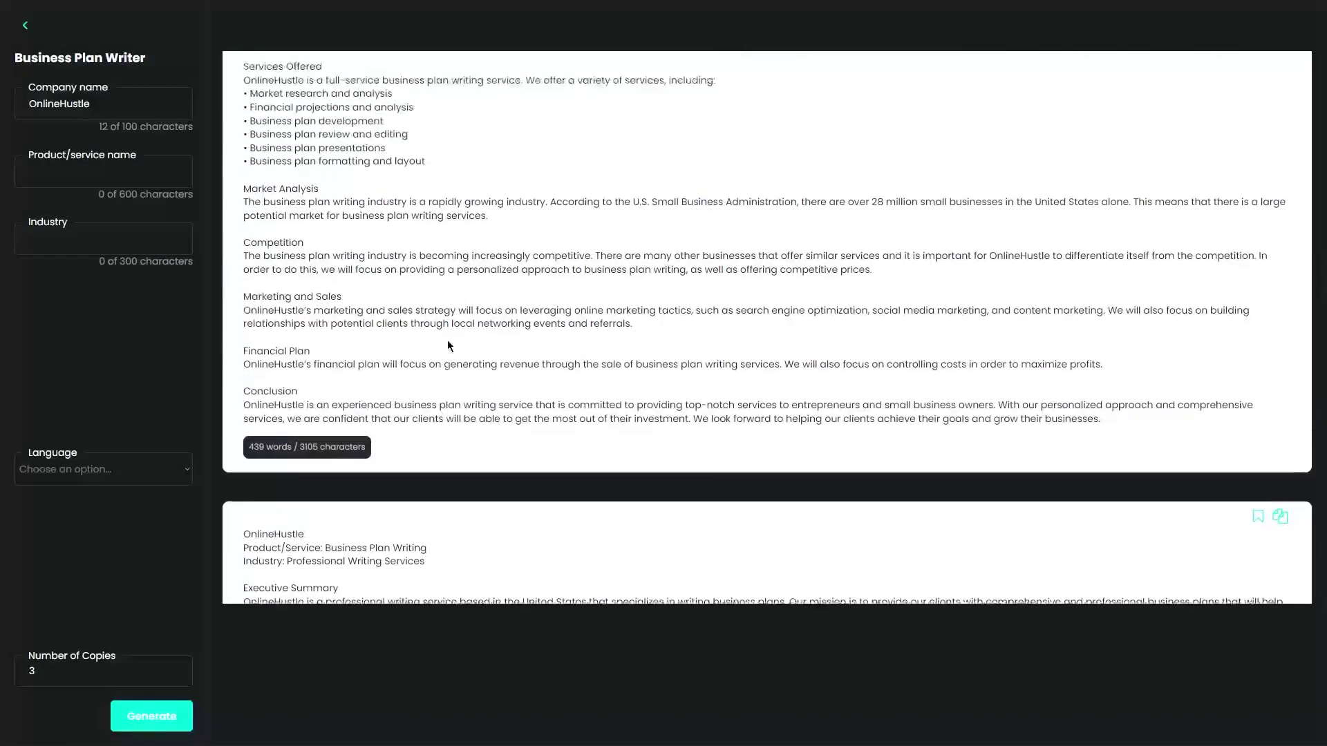
scroll(448, 345, up, 3)
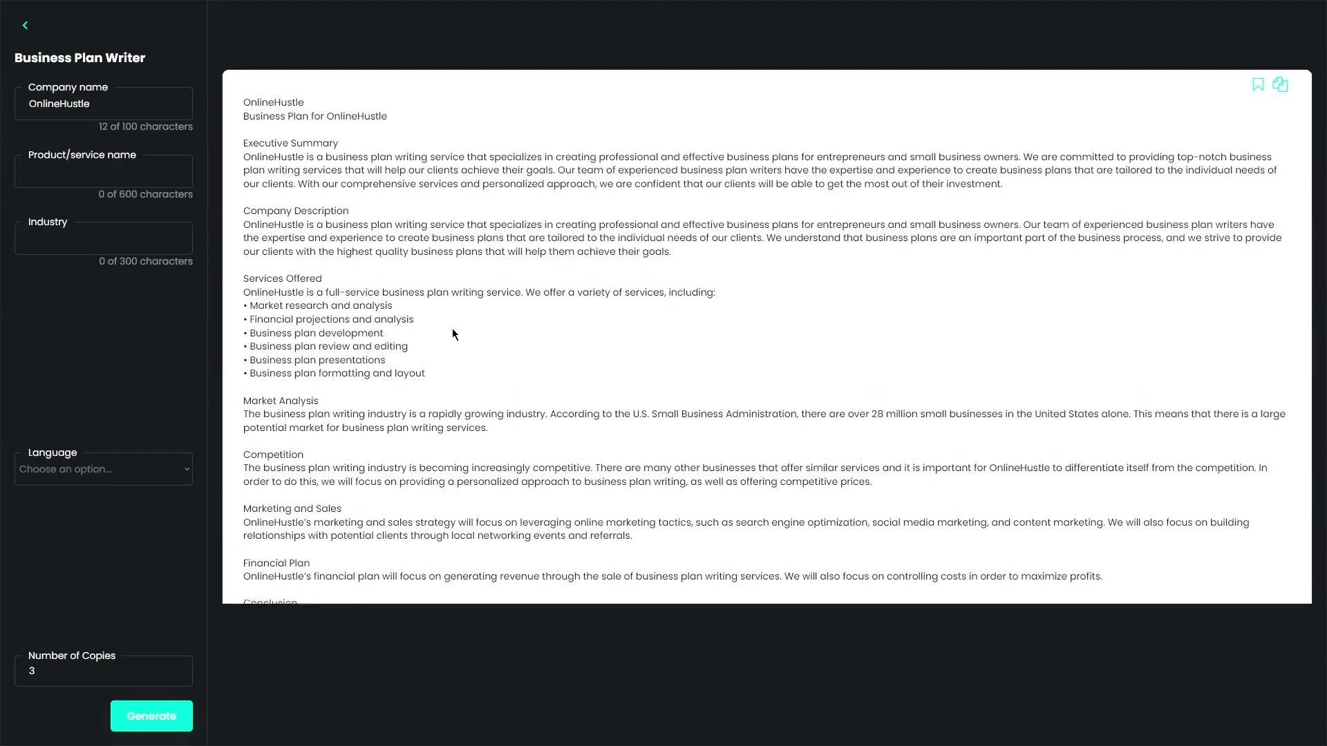
scroll(452, 329, down, 10)
scroll(462, 325, up, 4)
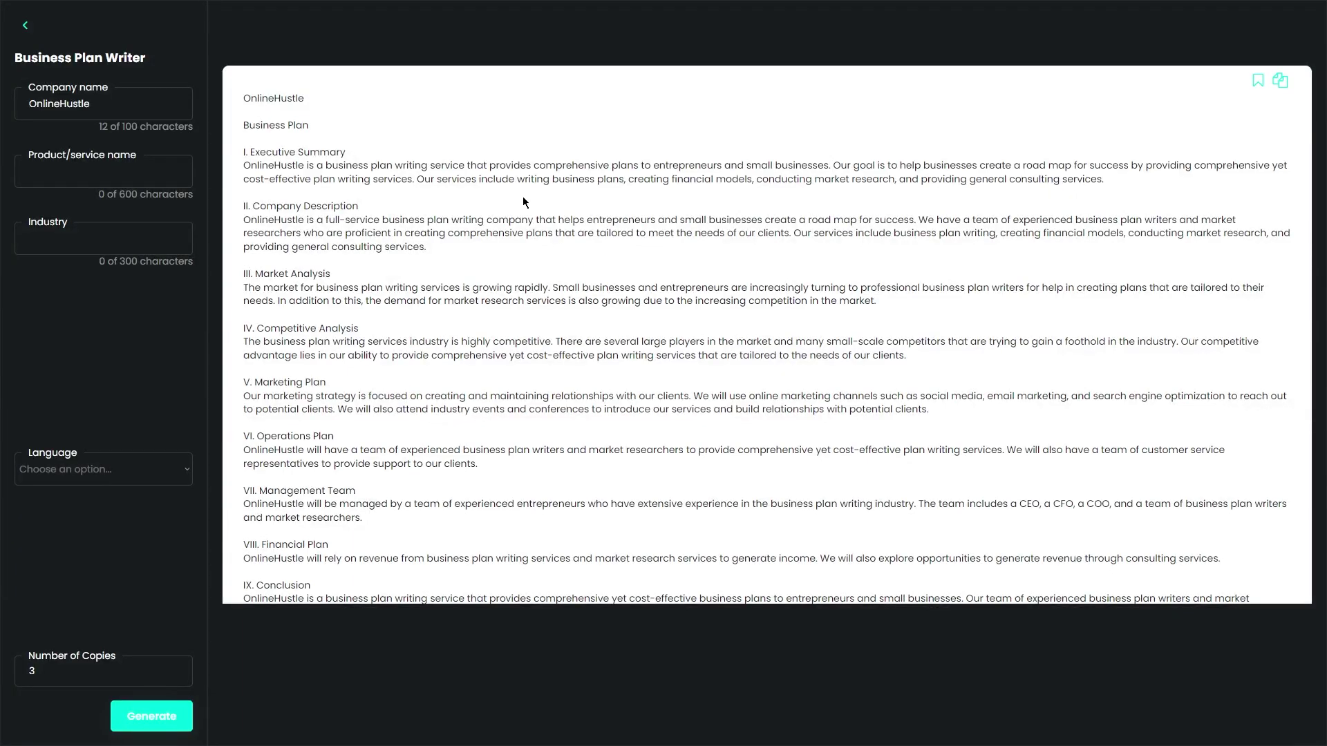
scroll(568, 209, down, 10)
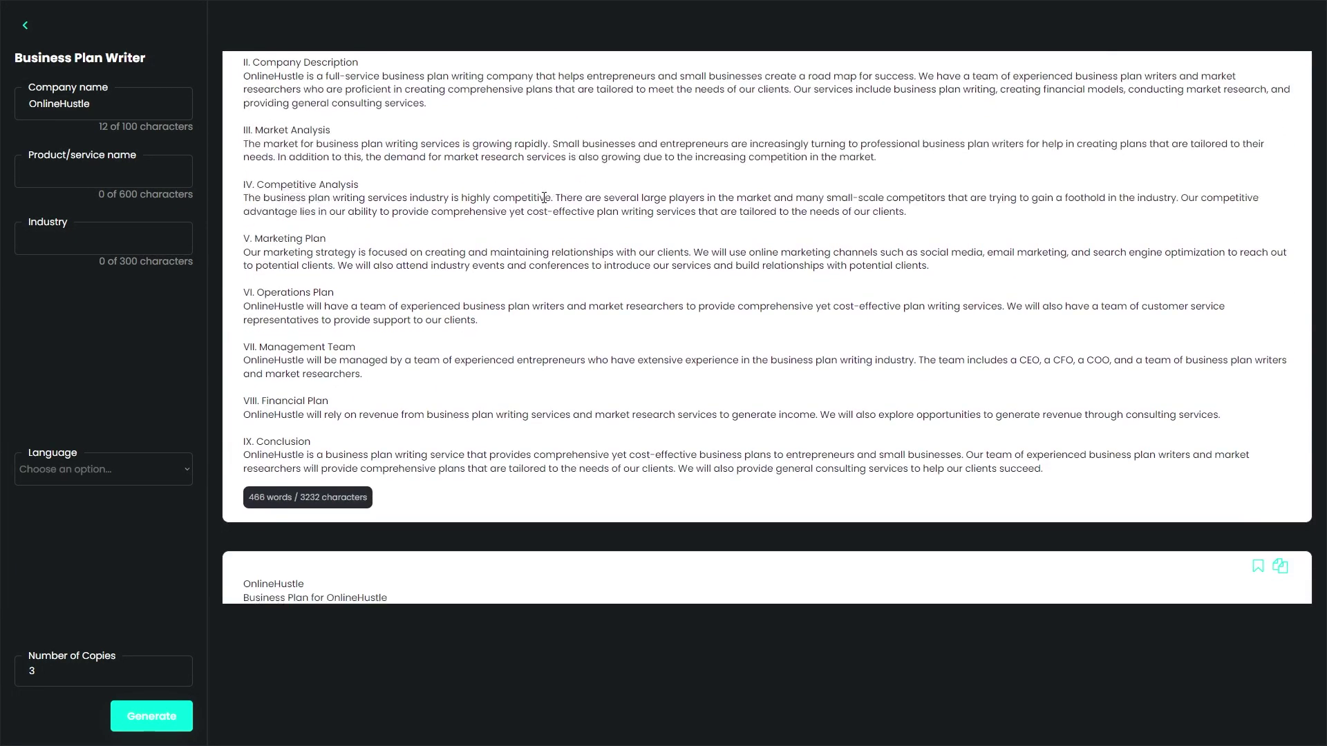
scroll(506, 336, down, 10)
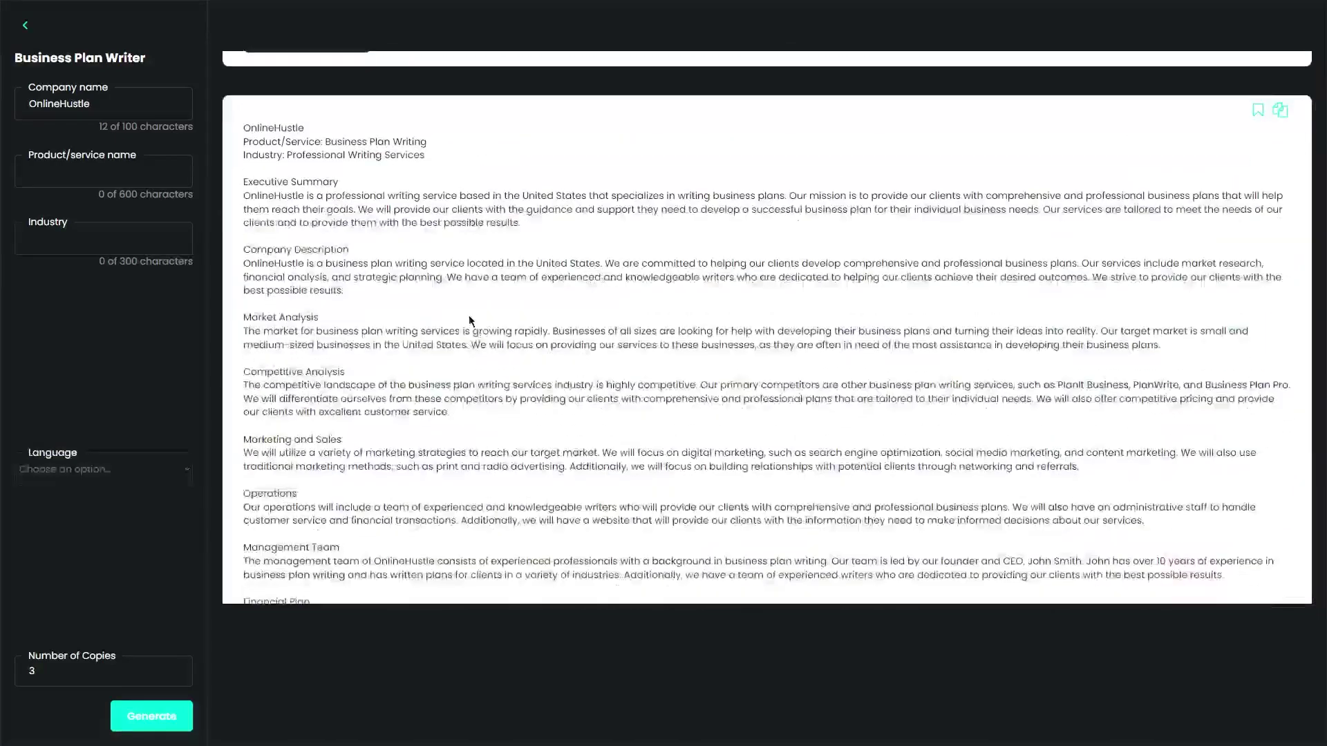
scroll(507, 336, up, 7)
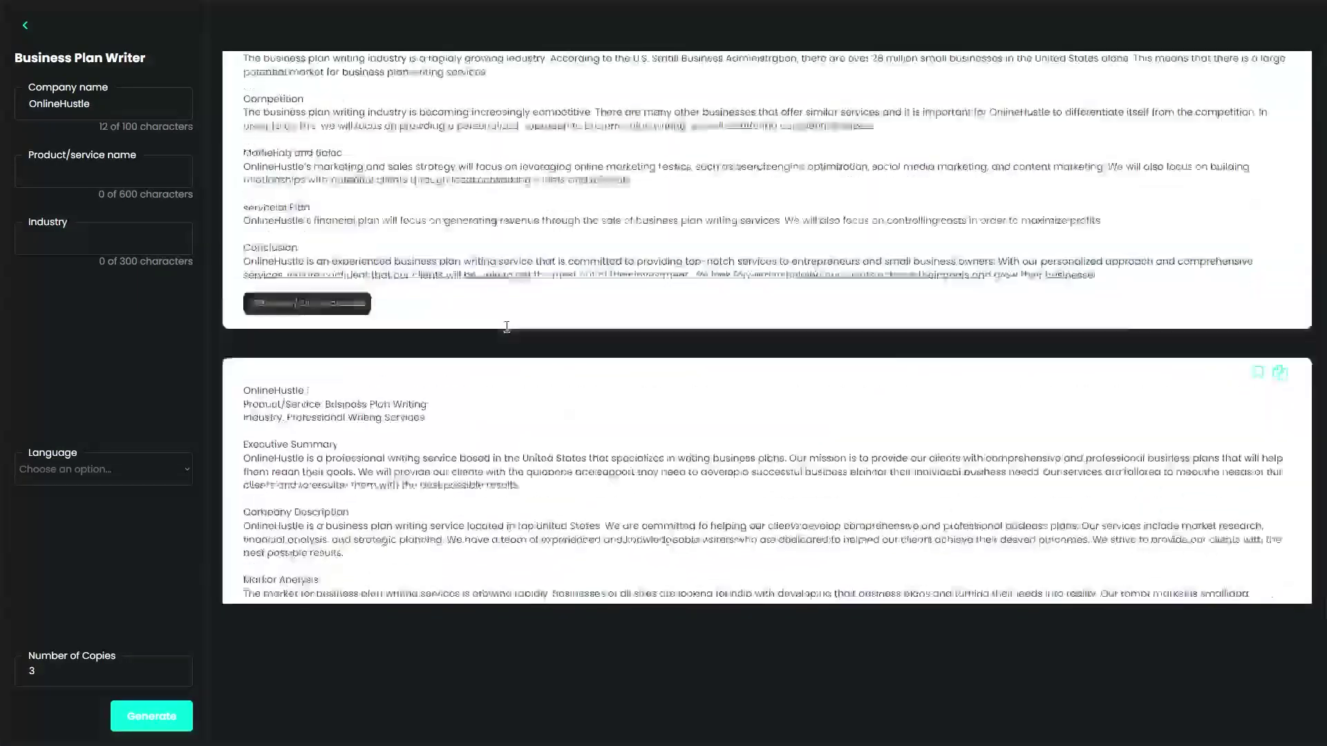
scroll(449, 341, up, 4)
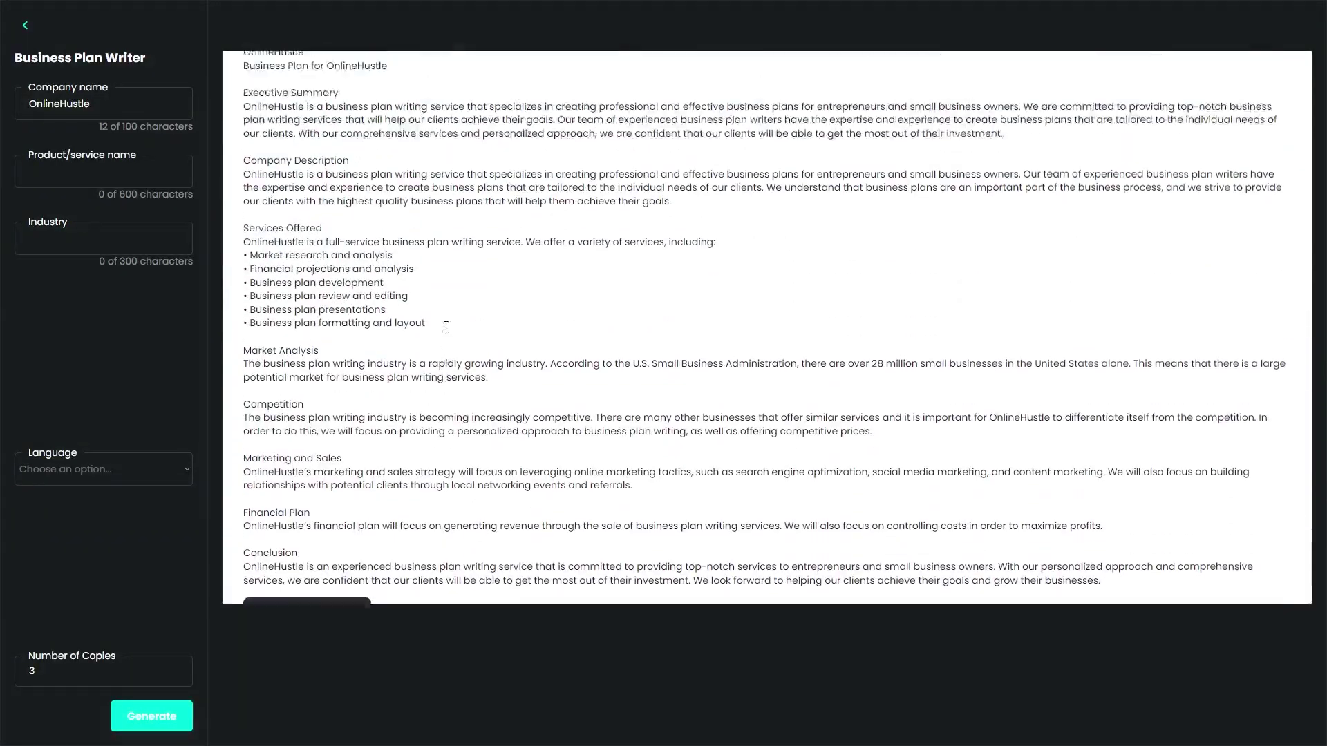
scroll(450, 331, up, 10)
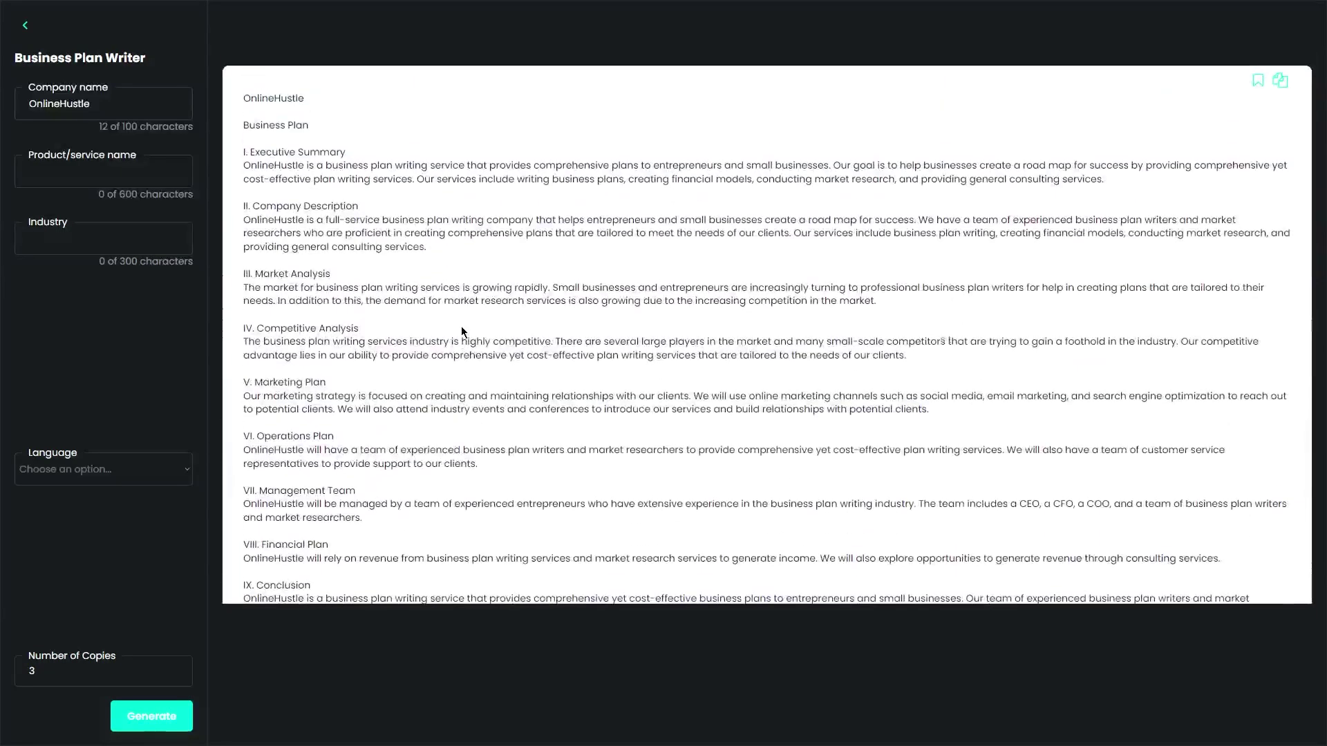